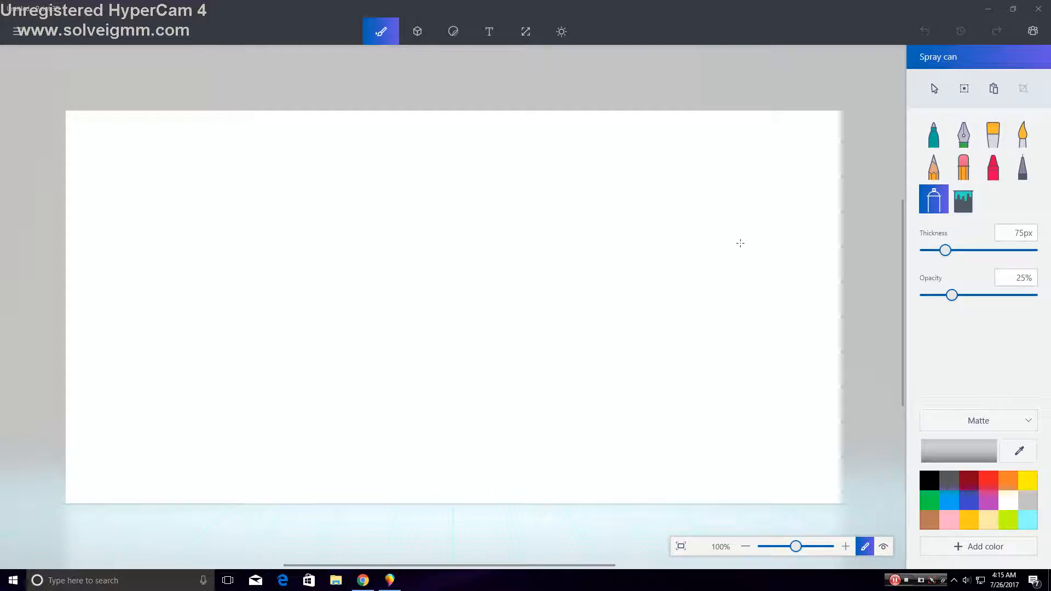
Paint a thin black diagonal stroke across the canvas with the Oil brush at 18px thickness
click(993, 134)
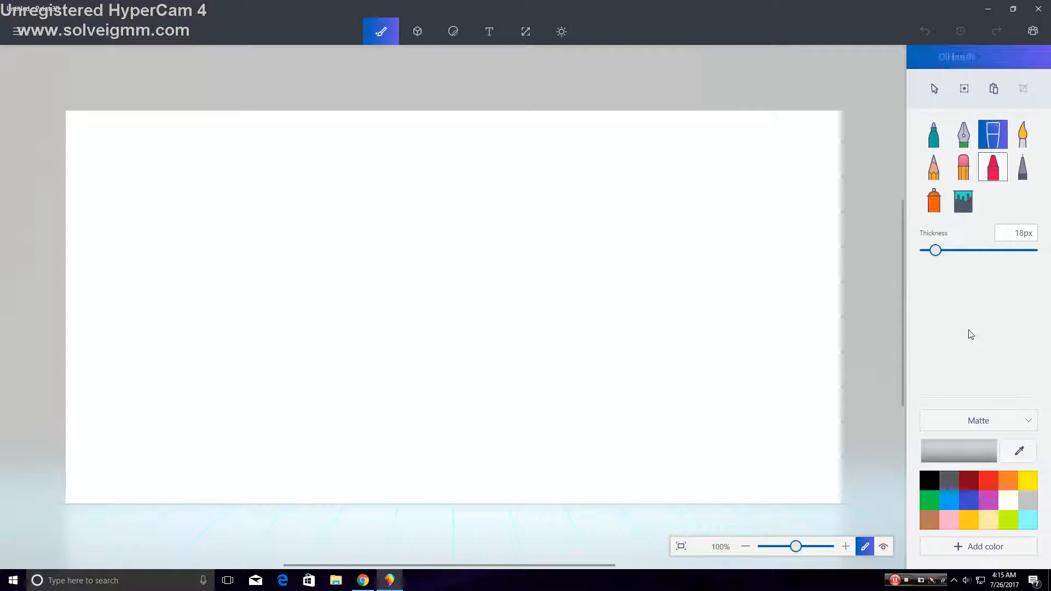
click(927, 481)
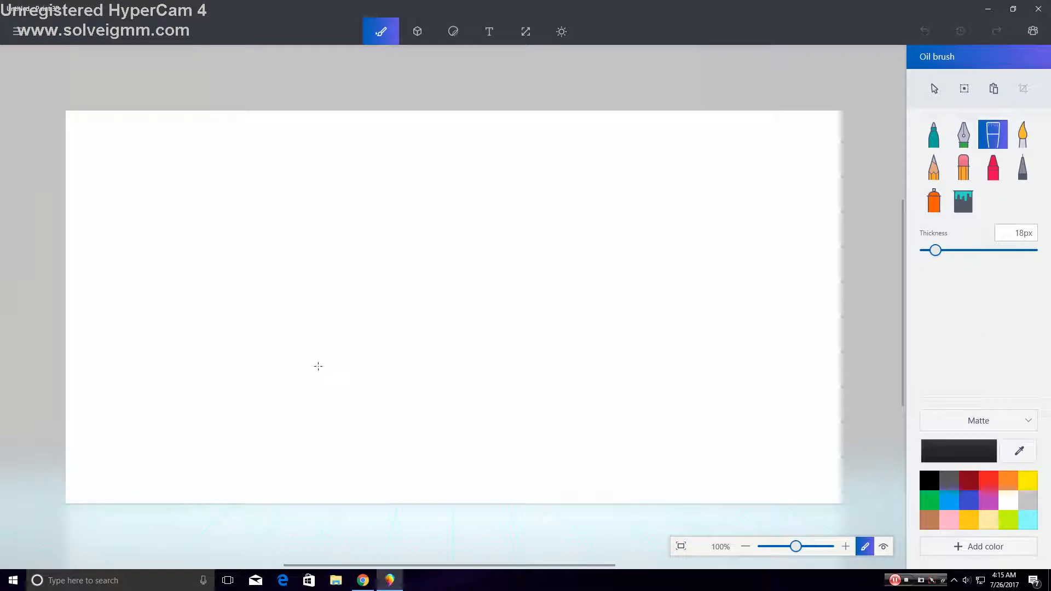
drag(285, 381, 482, 217)
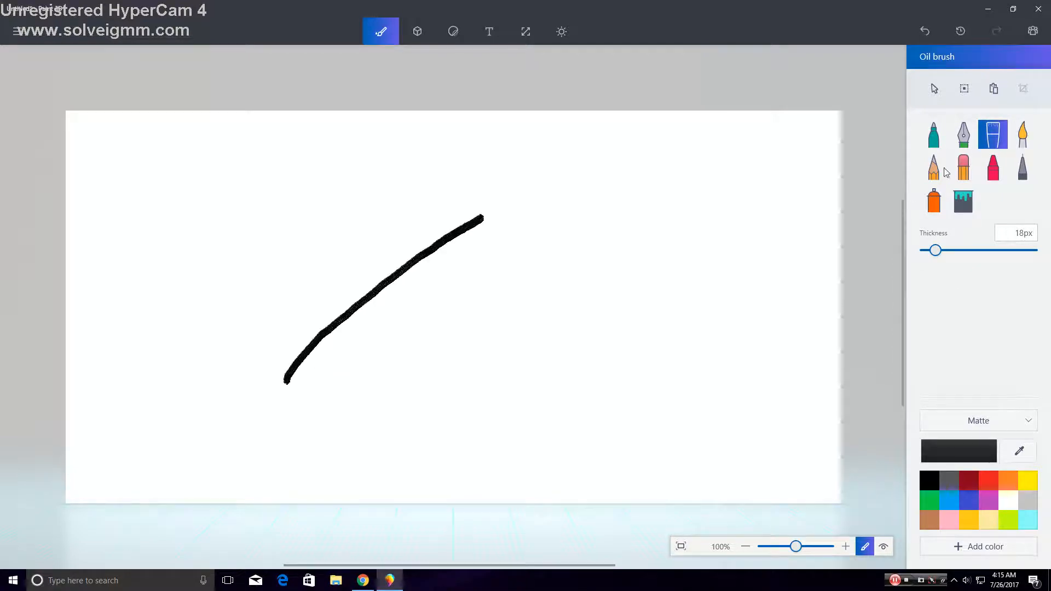
Set the Oil brush thickness to 68px and paint one thick diagonal and two long horizontal black strokes
drag(935, 250, 968, 250)
click(993, 251)
drag(450, 384, 607, 223)
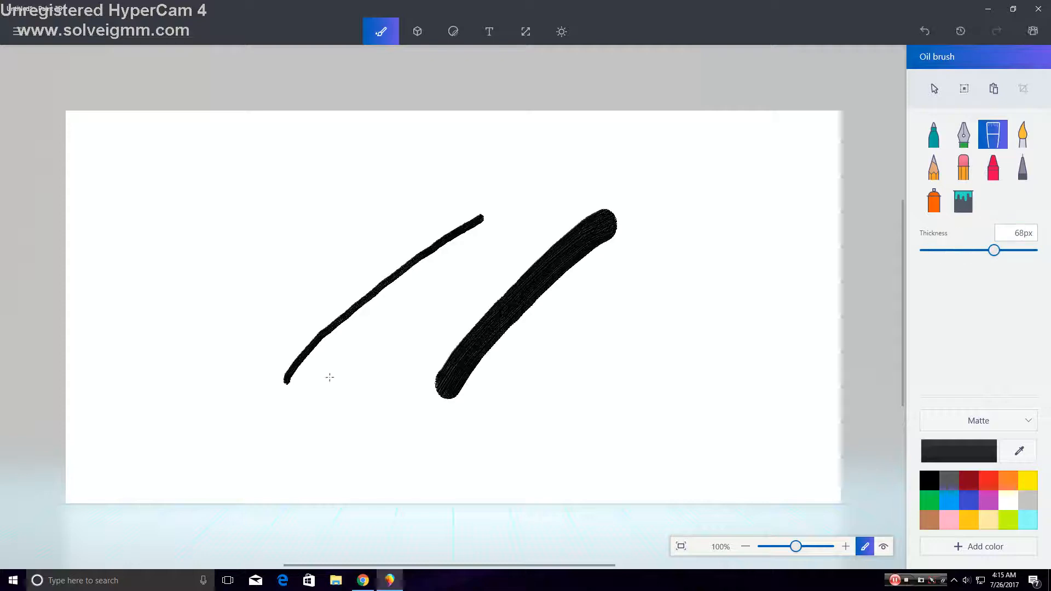
drag(204, 325, 608, 290)
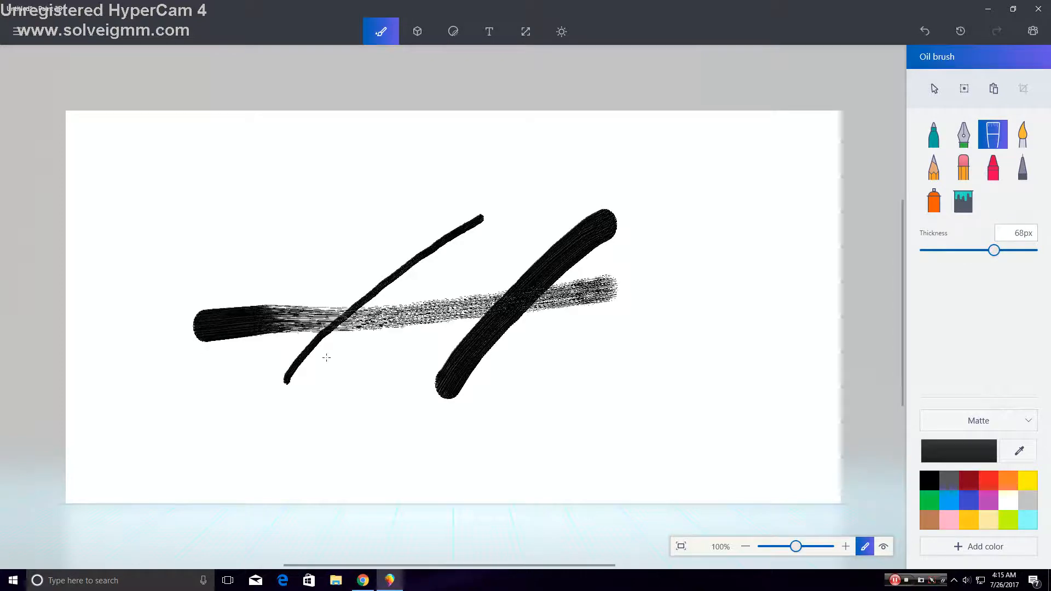
drag(278, 392, 740, 384)
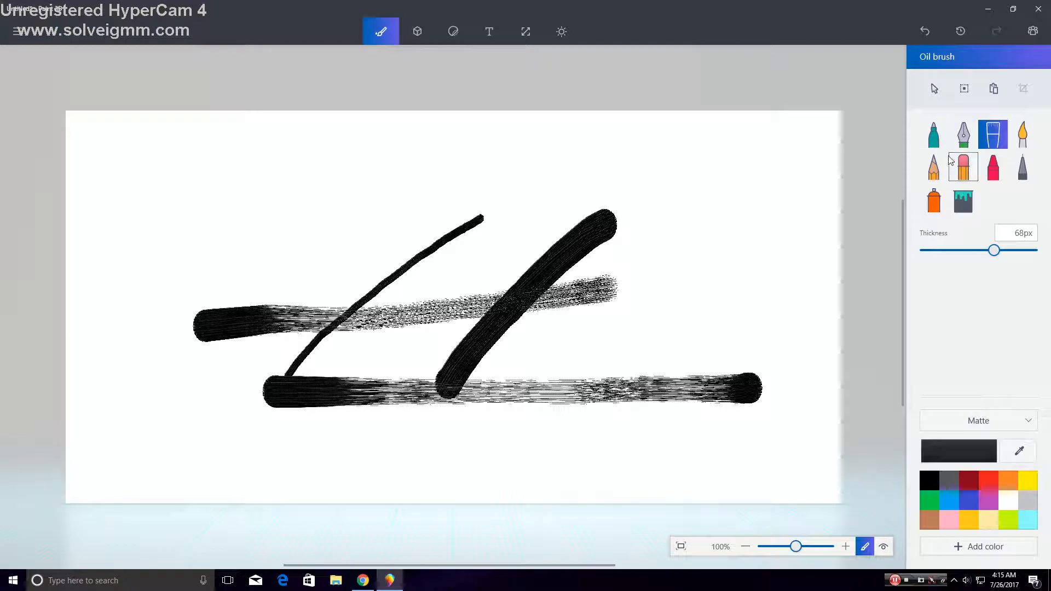
Paint two curved black strokes over the right part of the canvas with the Calligraphy pen at 15px thickness and 100% opacity
drag(717, 158, 557, 149)
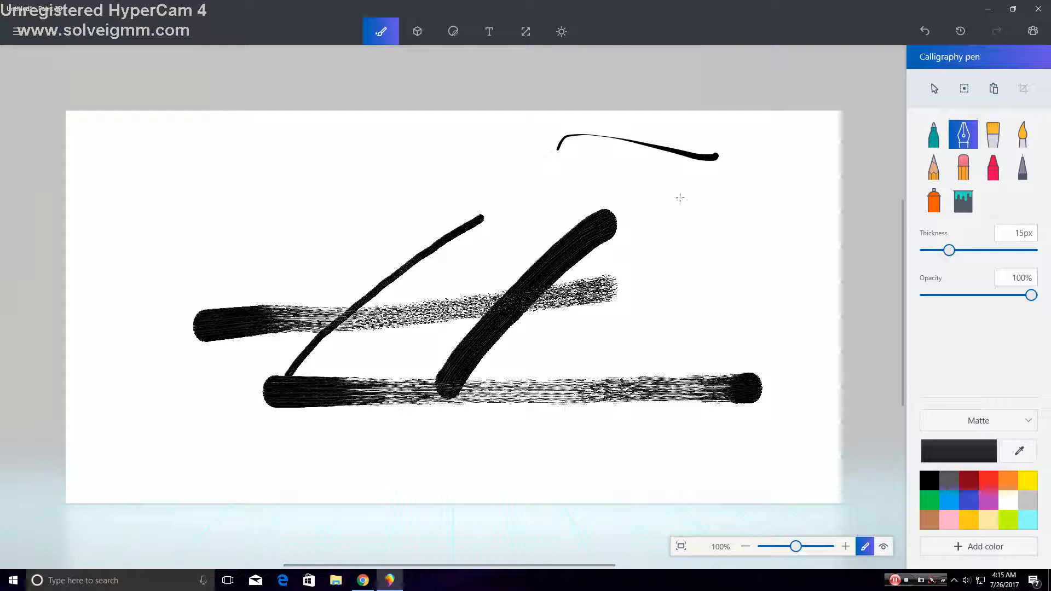
mouse_move(776, 221)
mouse_down()
mouse_move(673, 297)
mouse_move(579, 296)
mouse_up()
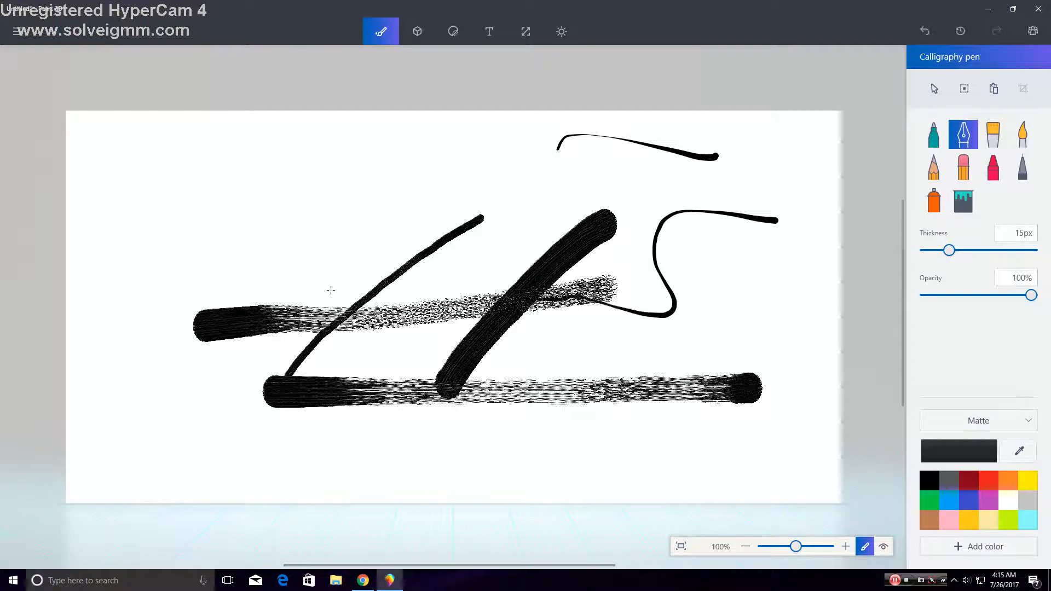
Start a new blank project and discard the current drawing without saving it
click(18, 31)
click(49, 68)
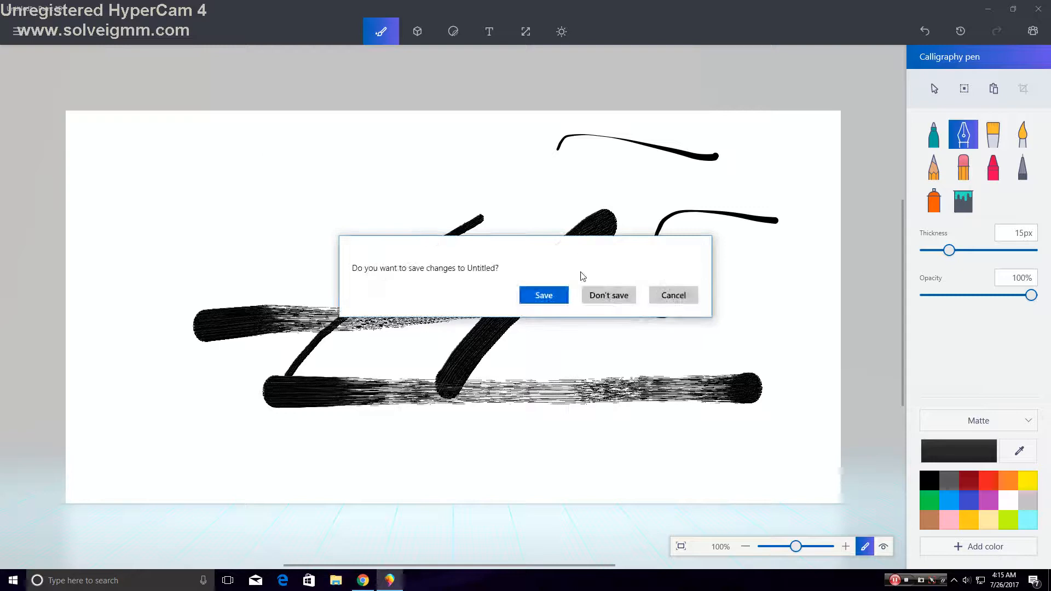
click(599, 295)
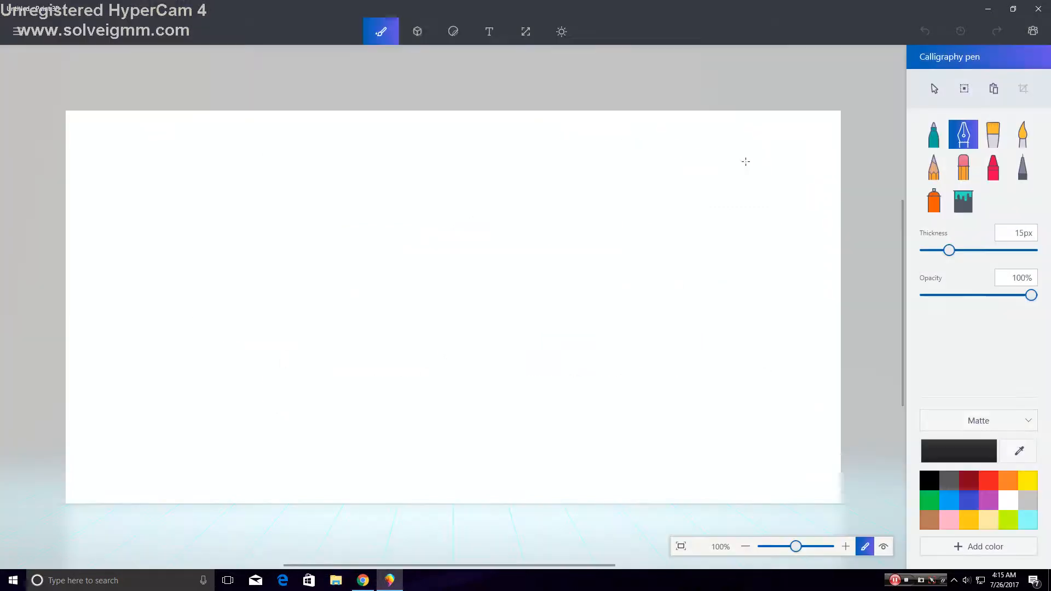
Add a 3D Man model standing at the left side of the canvas and deselect it
click(419, 31)
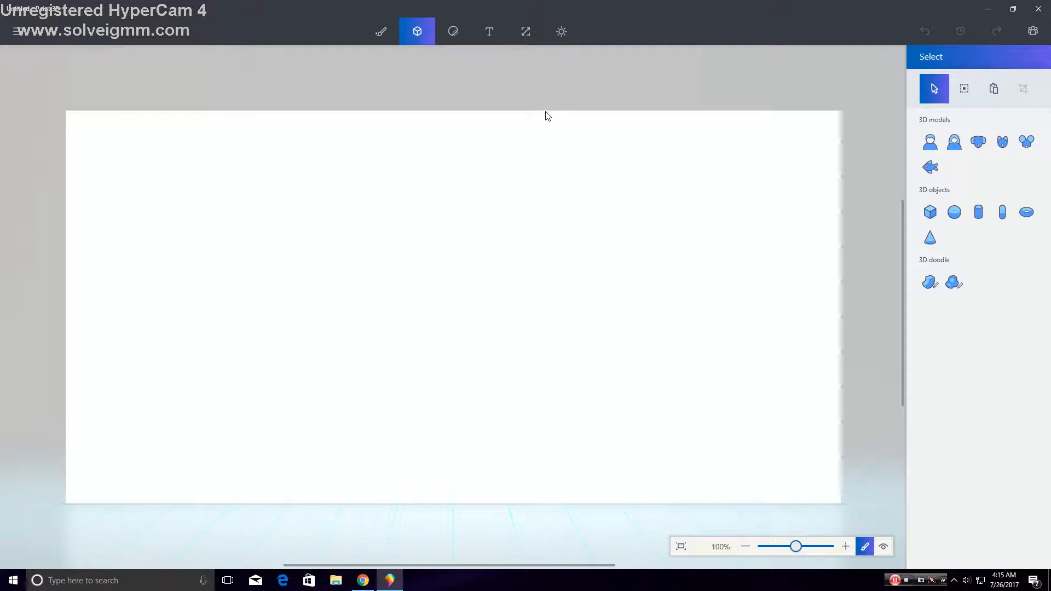
click(930, 142)
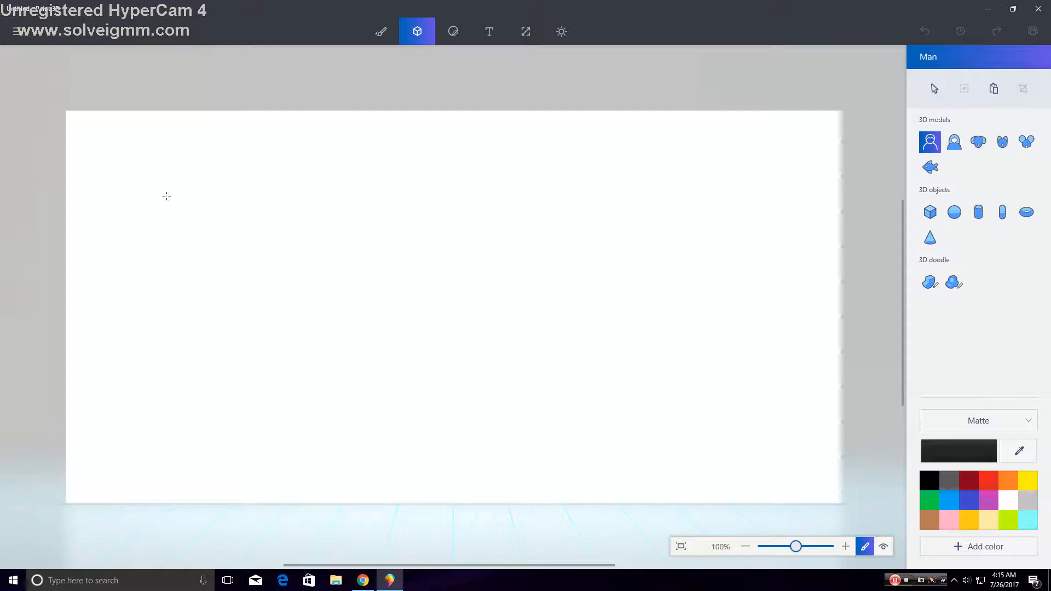
drag(189, 229, 311, 424)
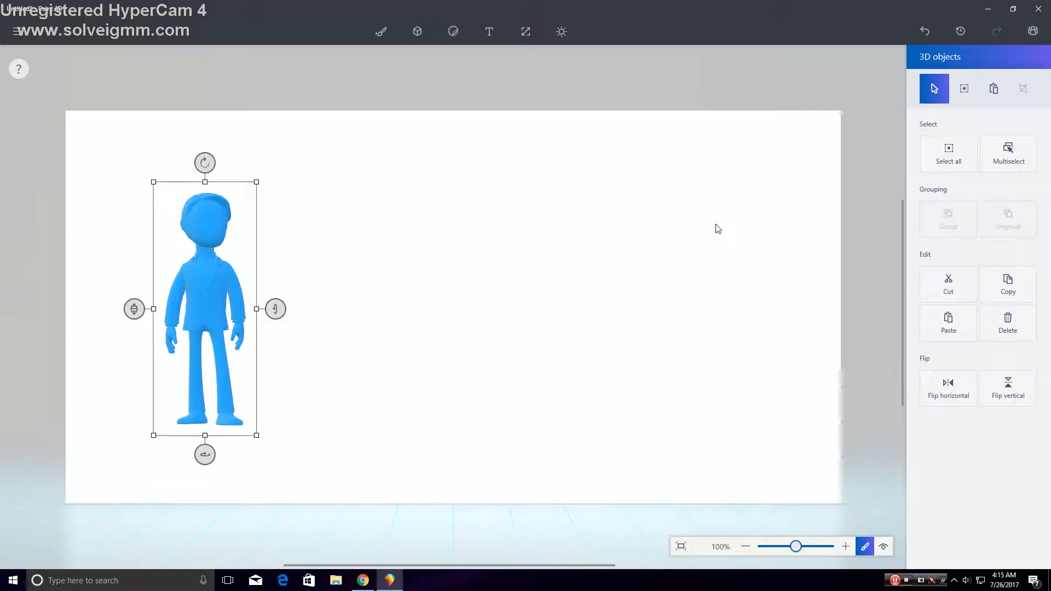
click(329, 188)
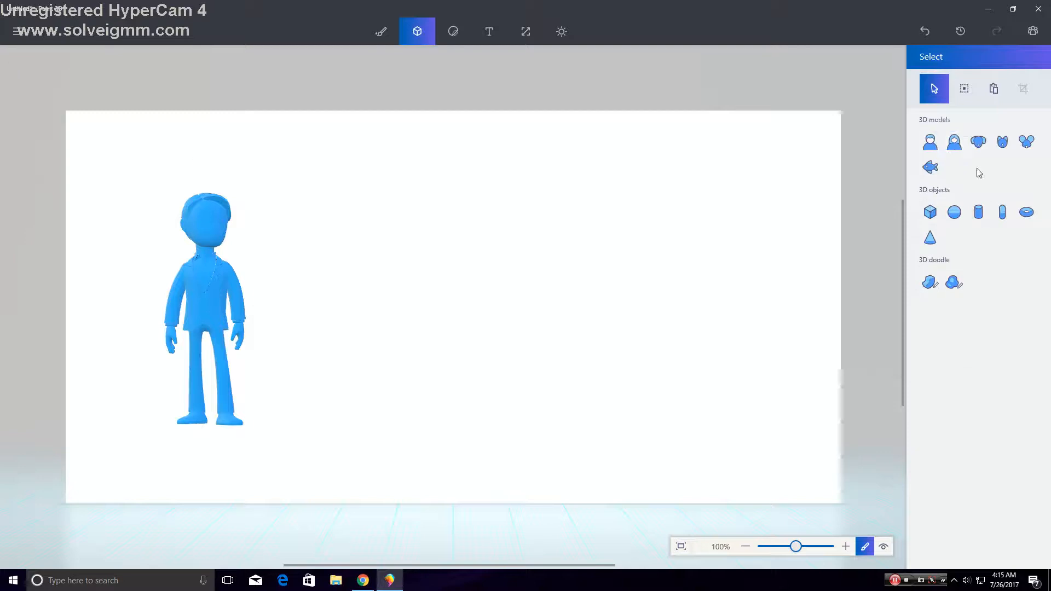
Add a 3D Woman model just right of the man and deselect it
click(954, 142)
click(323, 229)
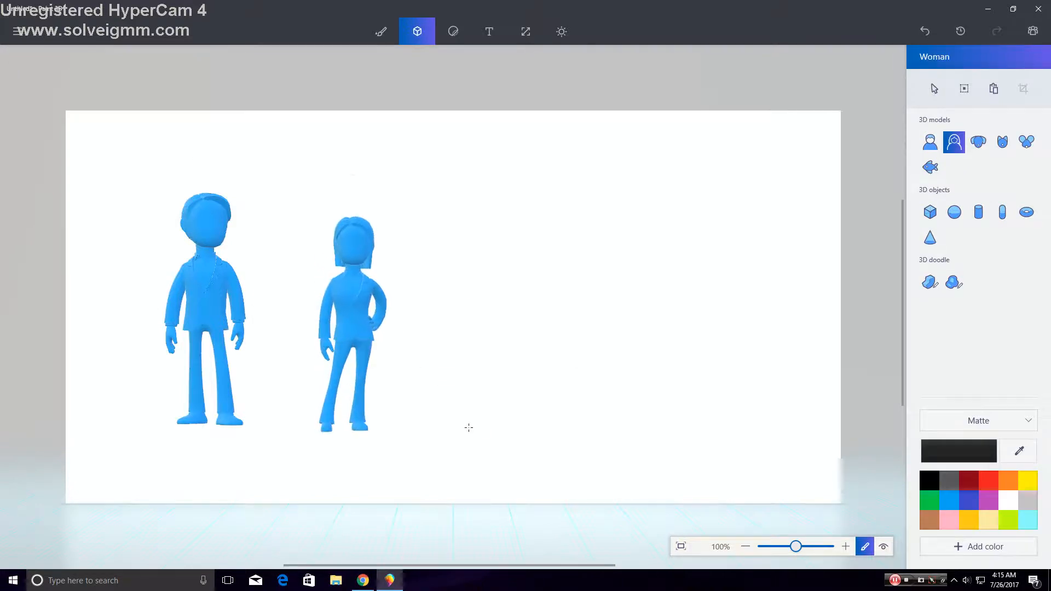
click(672, 296)
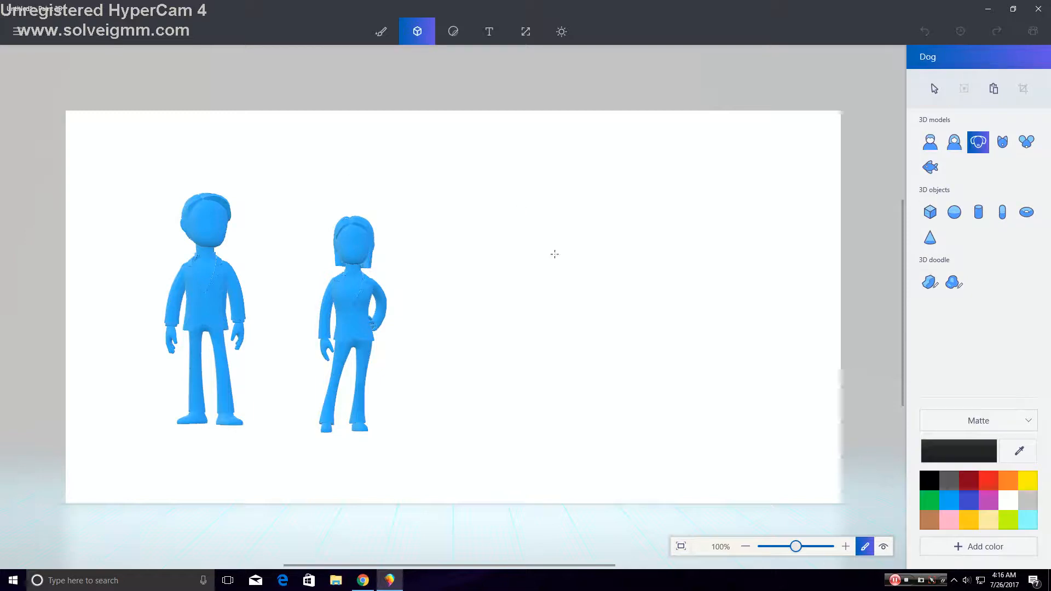
Add a 3D Dog model in the upper right half of the canvas and a Cat model below it
click(521, 205)
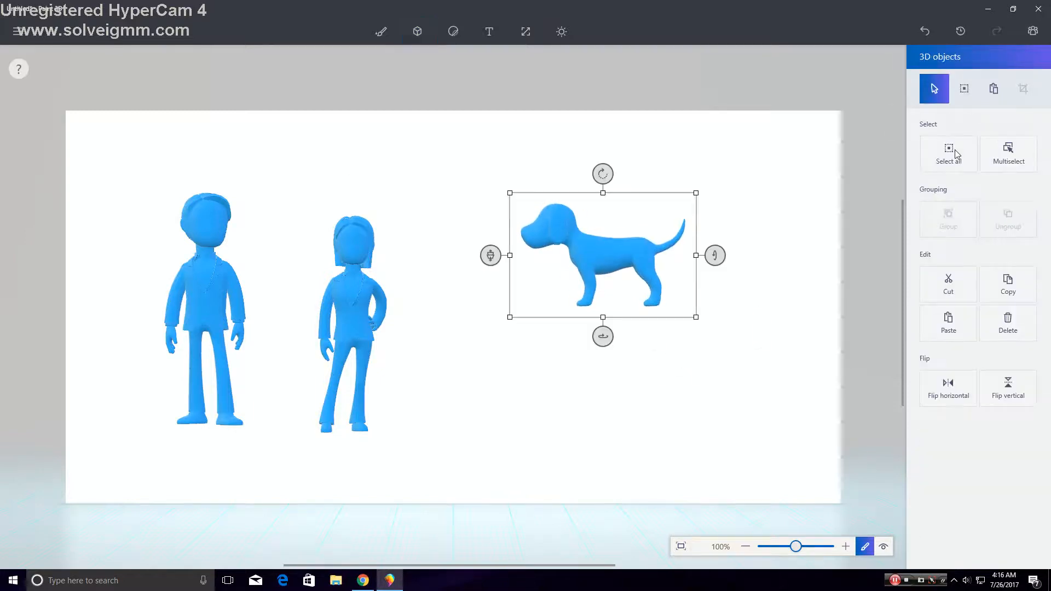
key(Escape)
click(1002, 141)
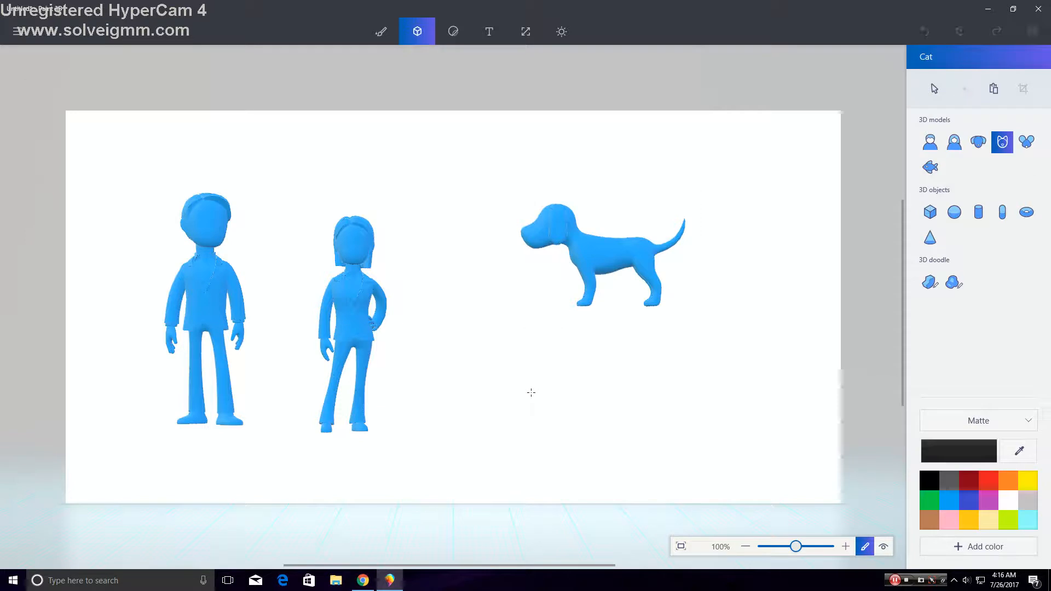
drag(466, 352, 612, 429)
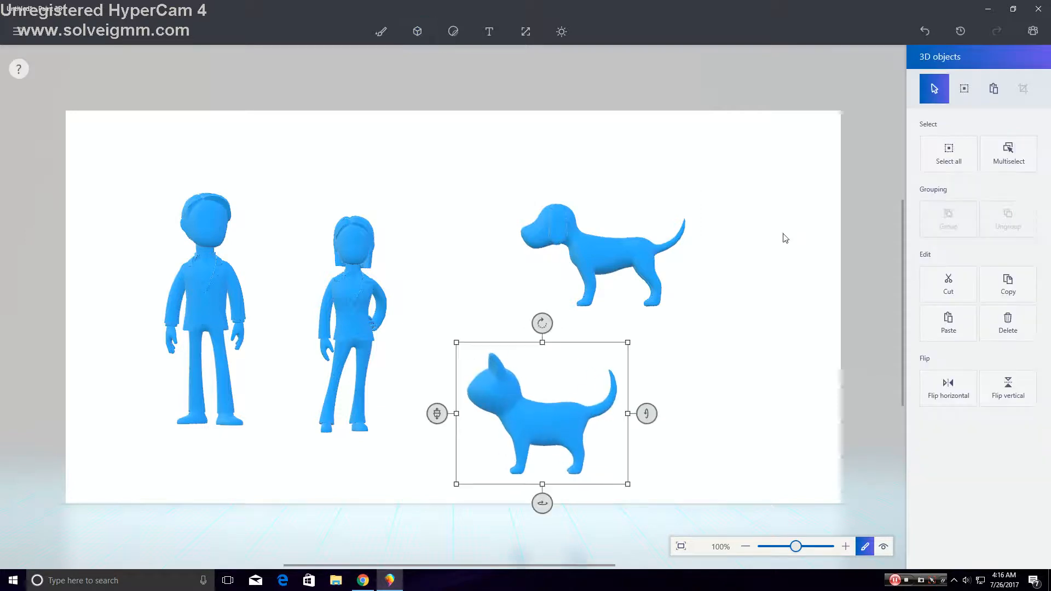
key(Escape)
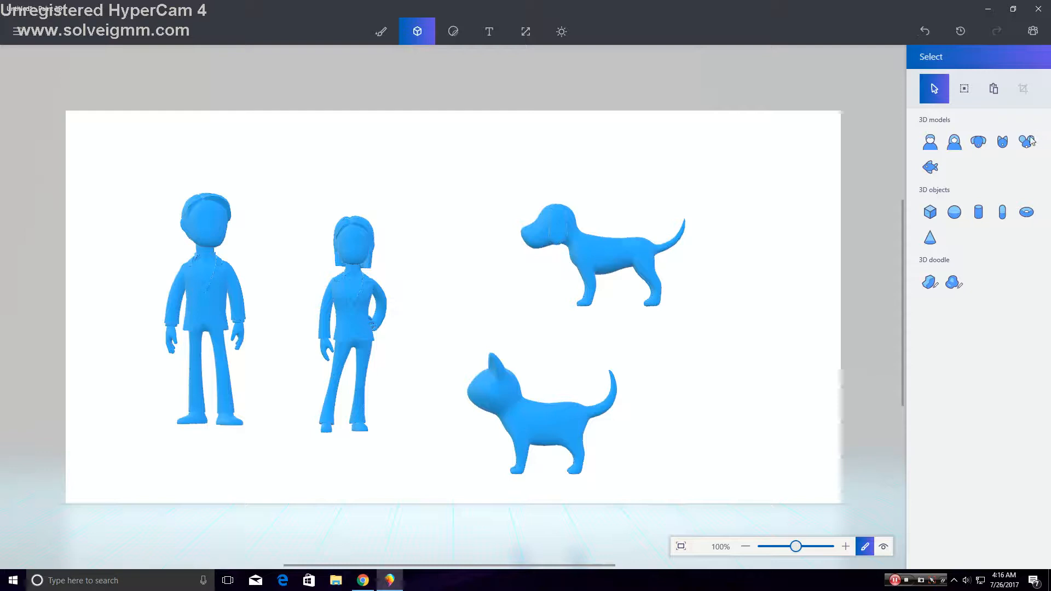
Add a 3D mouse model near the canvas's top centre and a fish model to the right of the cat
drag(403, 151, 526, 198)
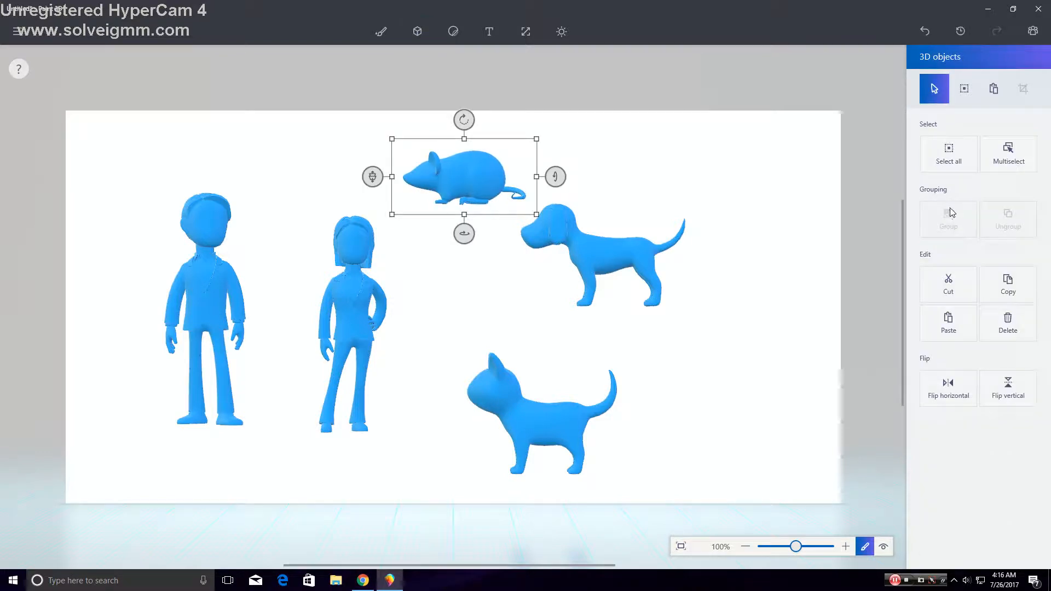
key(Escape)
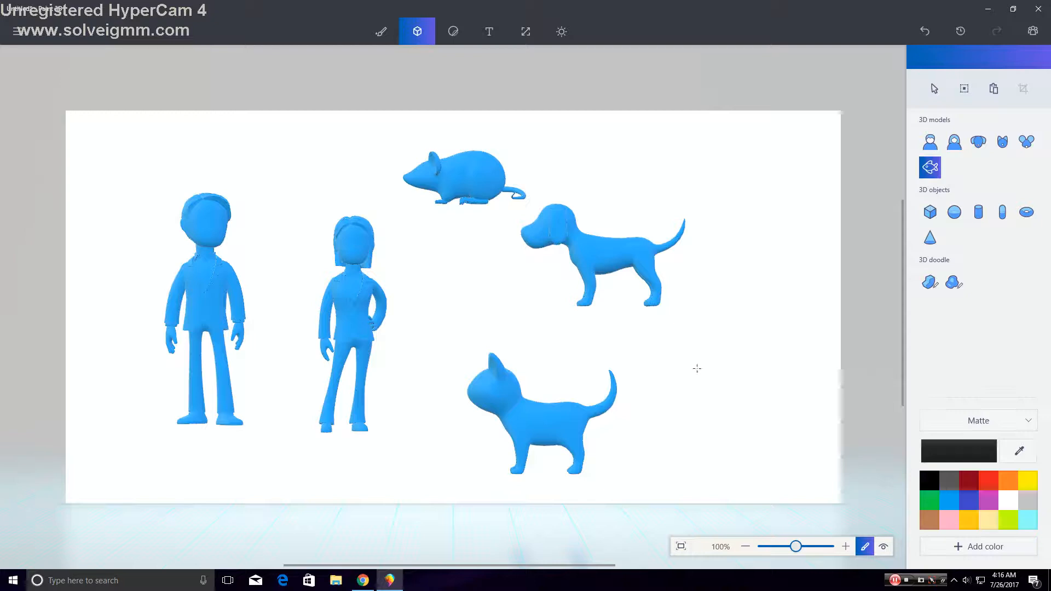
drag(692, 368, 809, 416)
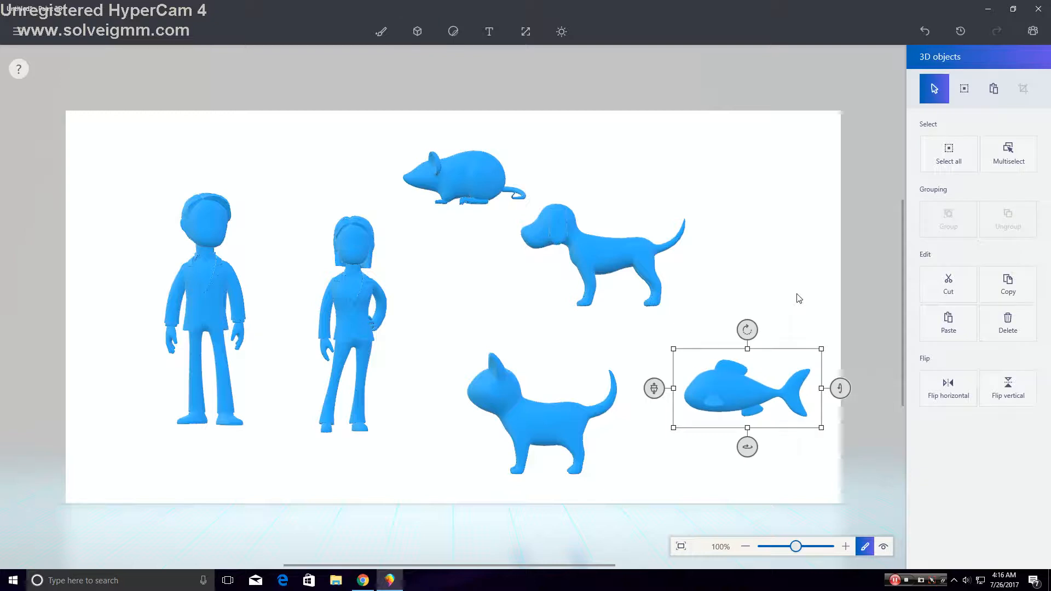
click(889, 533)
Inspect the six models from an angle in the 3D view and return to the editing view
click(883, 546)
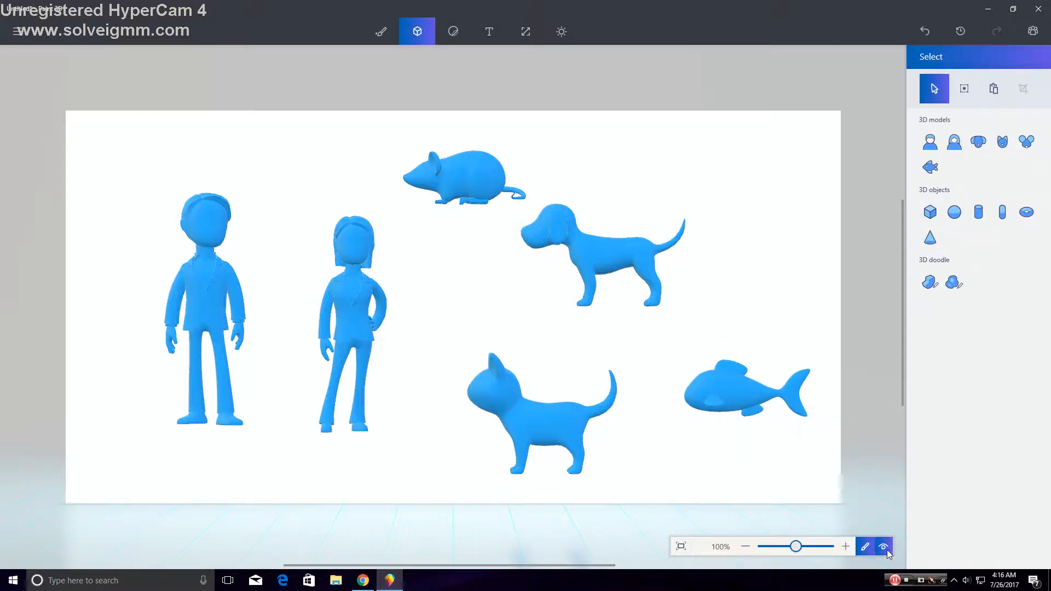
mouse_move(655, 447)
mouse_down()
mouse_move(774, 437)
mouse_move(796, 446)
mouse_move(754, 460)
mouse_move(667, 460)
mouse_move(469, 399)
mouse_move(462, 411)
mouse_move(504, 437)
mouse_move(500, 448)
mouse_move(758, 442)
mouse_move(779, 457)
mouse_move(732, 481)
mouse_move(708, 476)
mouse_move(671, 462)
mouse_move(642, 429)
mouse_up()
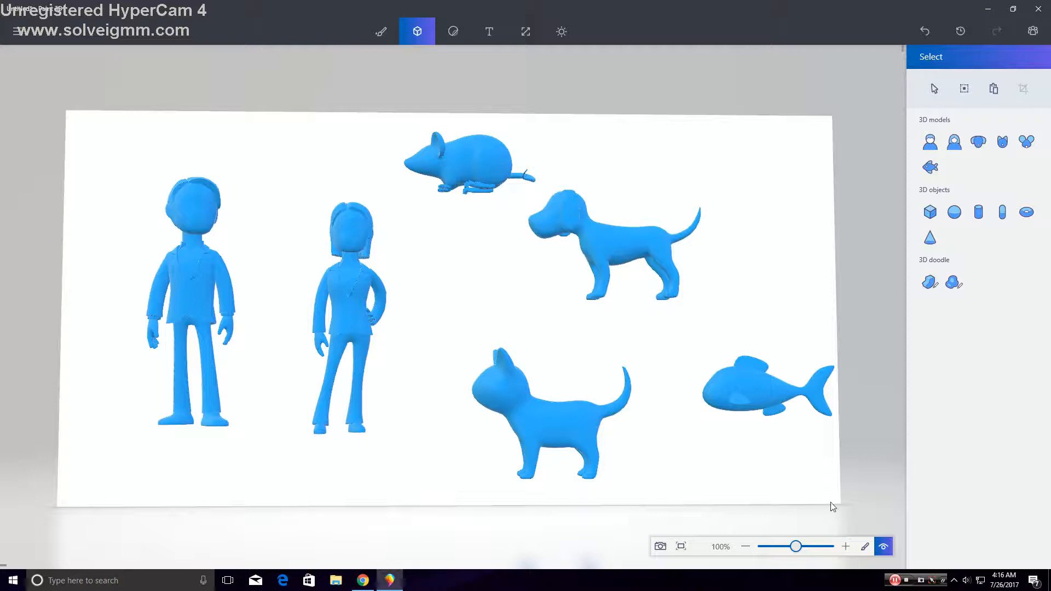
click(864, 546)
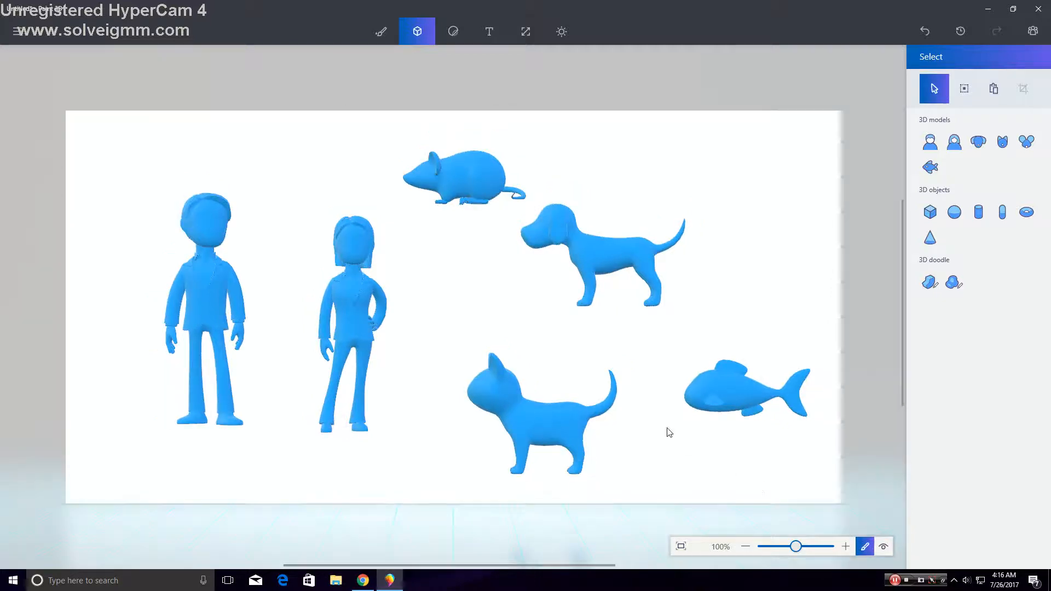
Rotate the cat model about several axes so that it lies sideways with its head to the right
click(546, 427)
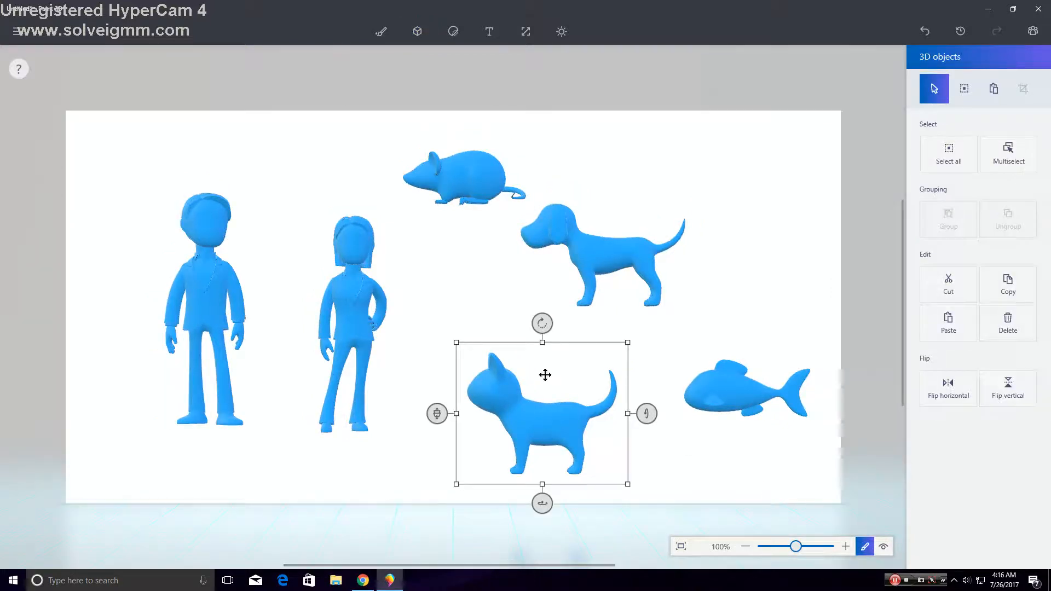
drag(539, 324, 663, 479)
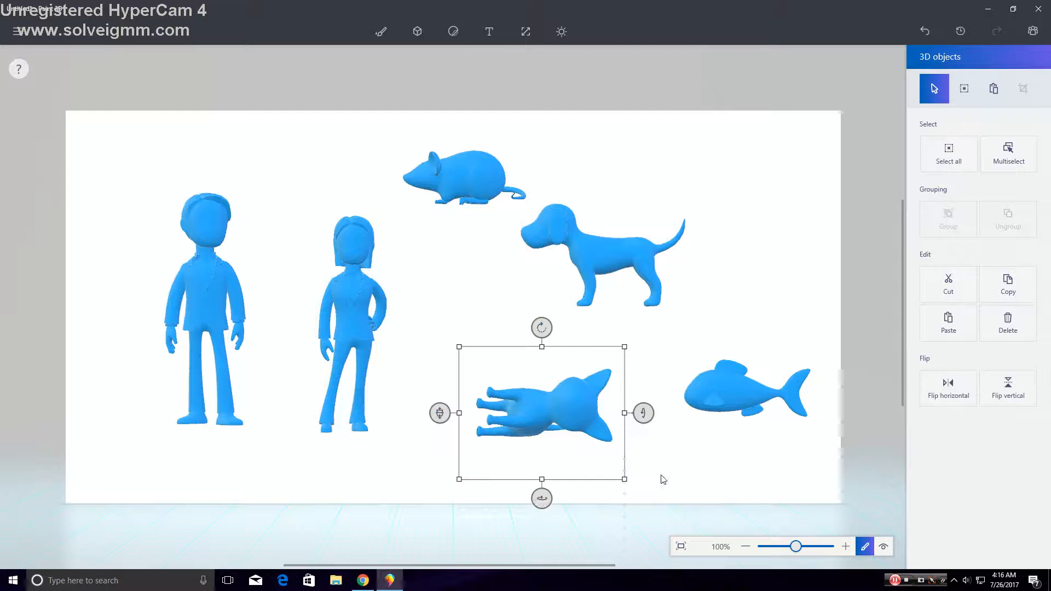
drag(541, 498, 569, 495)
mouse_move(411, 413)
mouse_down()
mouse_move(430, 585)
mouse_move(453, 369)
mouse_move(450, 227)
mouse_move(452, 403)
mouse_move(447, 370)
mouse_up()
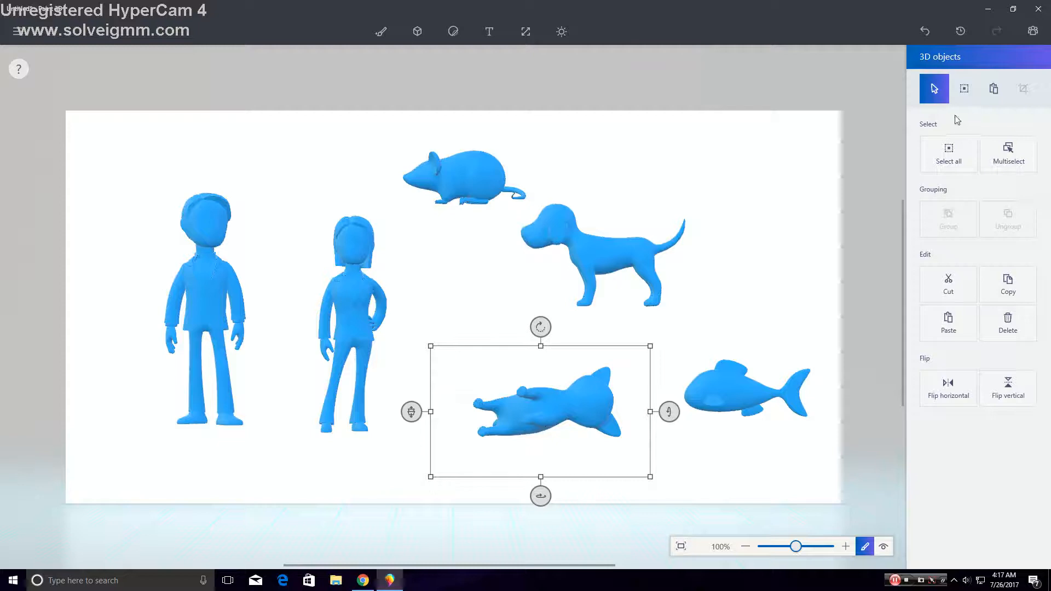
Draw a black squiggle on the fish and eyes and a mouth on the woman's face with the Calligraphy pen, and inspect them in 3D
click(386, 34)
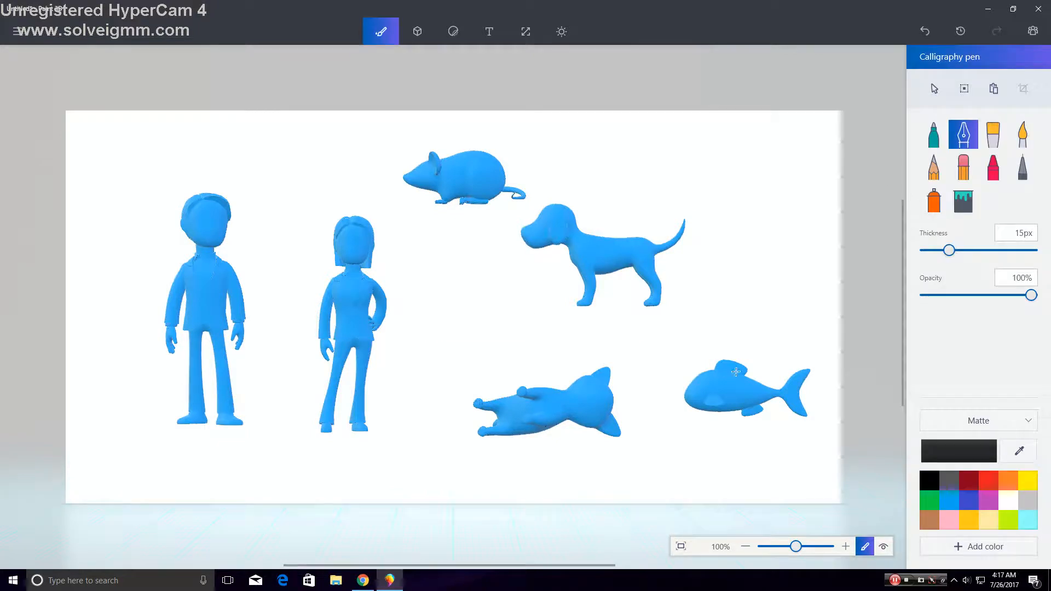
mouse_move(725, 381)
drag(702, 384, 701, 387)
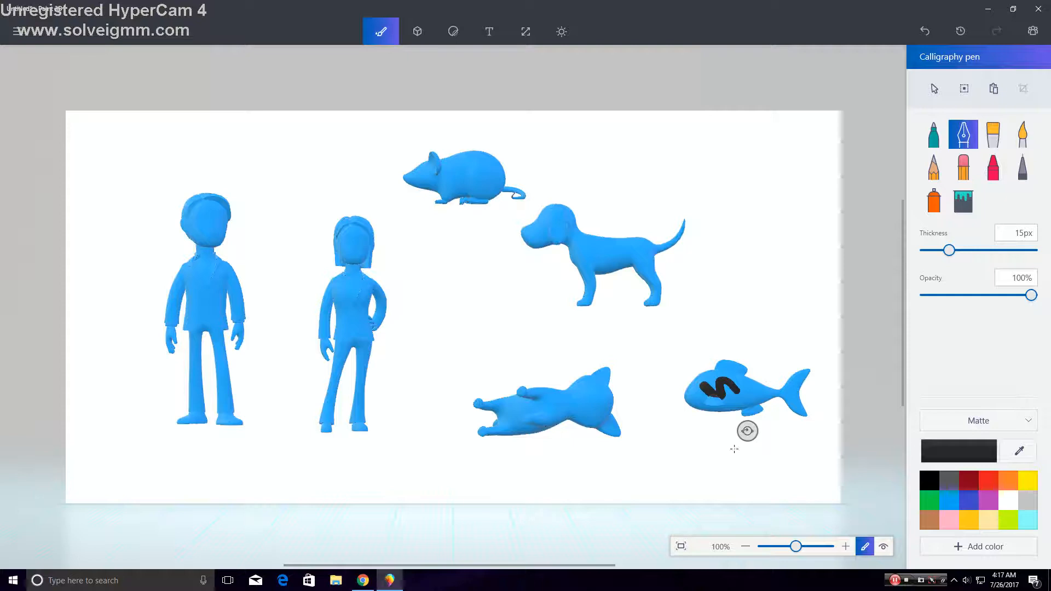
mouse_move(349, 235)
mouse_down()
mouse_move(337, 236)
mouse_move(373, 235)
mouse_move(371, 252)
mouse_up()
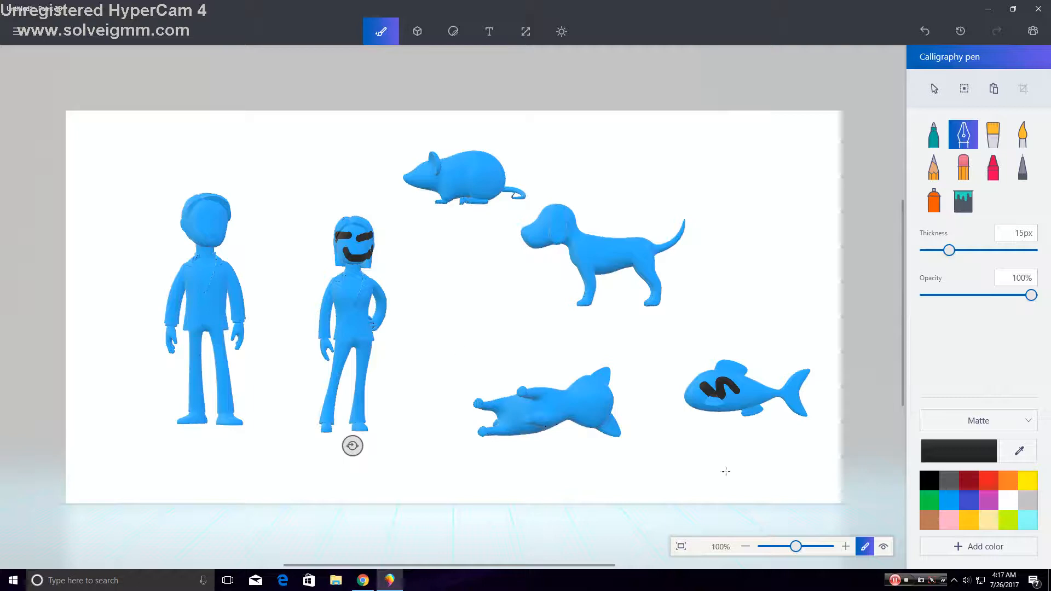
click(883, 548)
drag(454, 371, 484, 380)
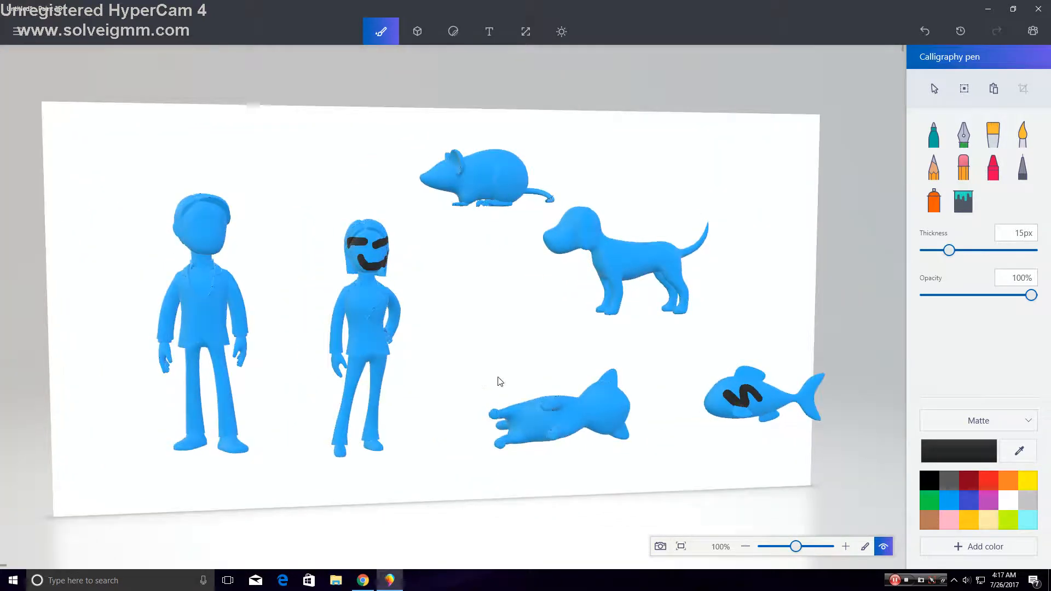
Start a new blank project without saving the current models and return to the editing view
click(10, 36)
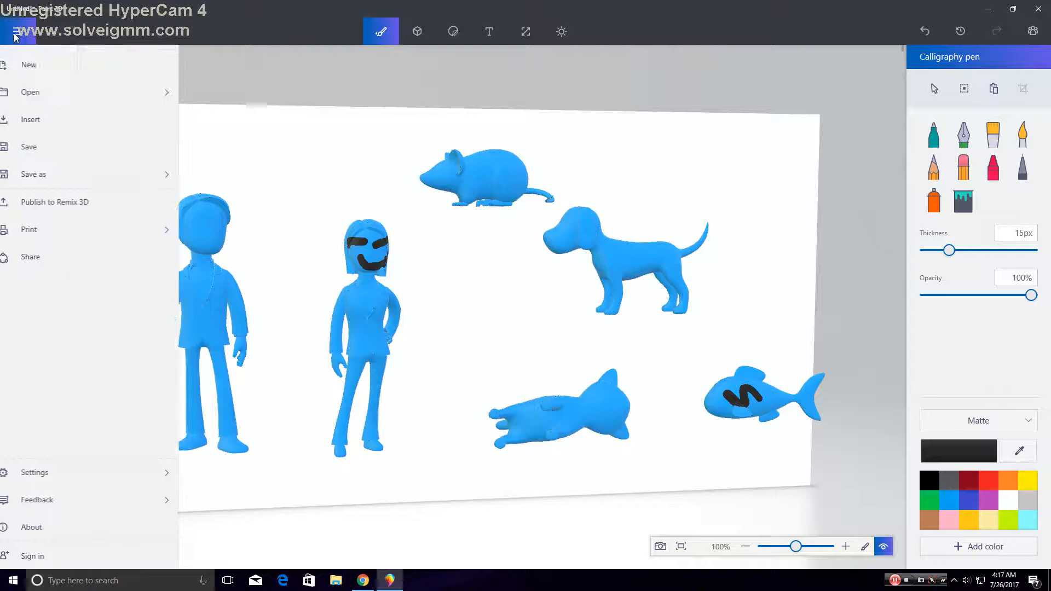
click(52, 65)
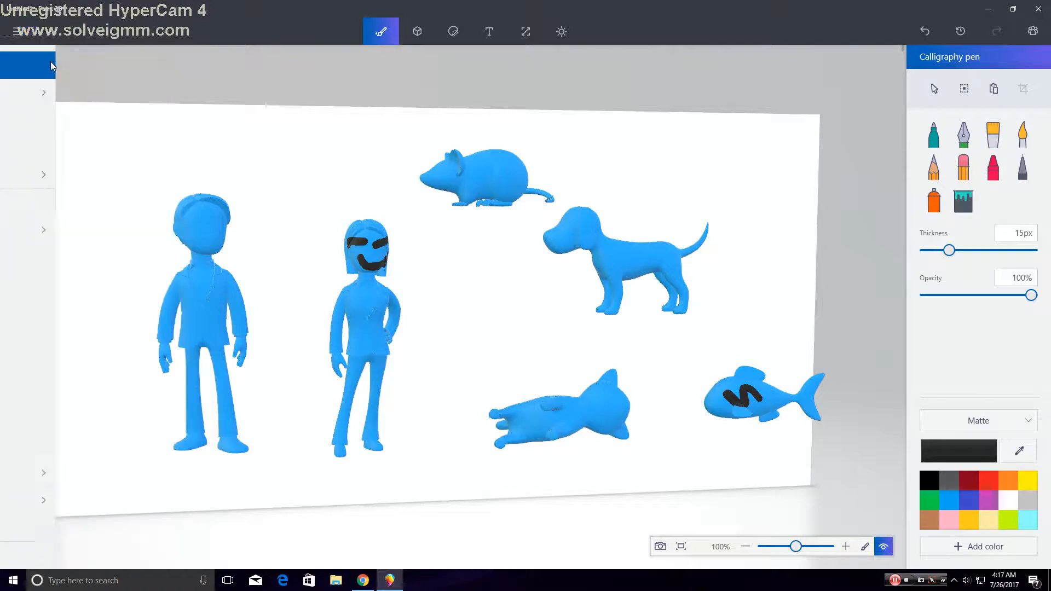
click(600, 299)
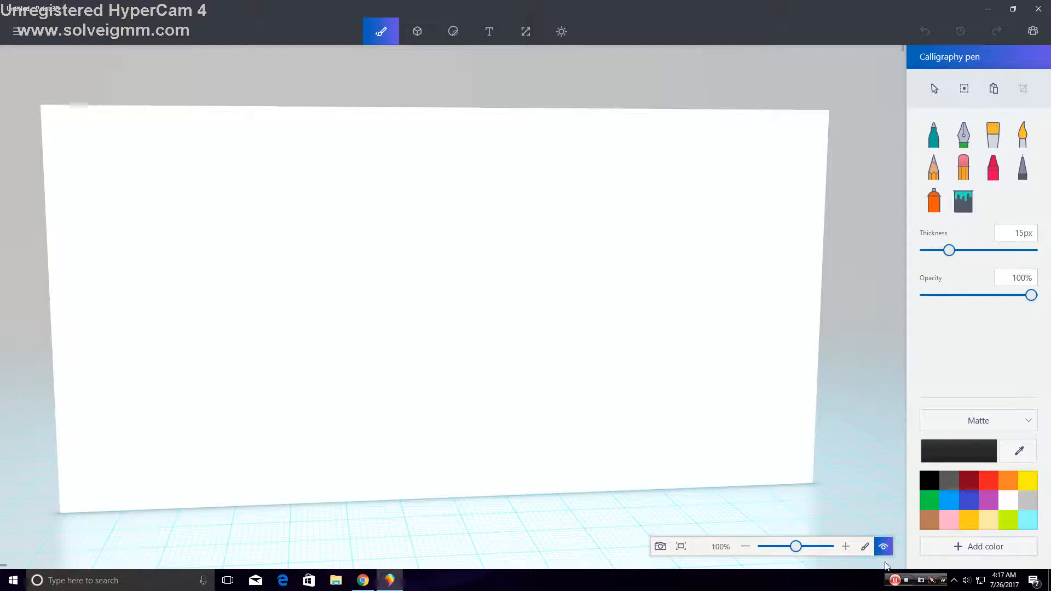
click(863, 546)
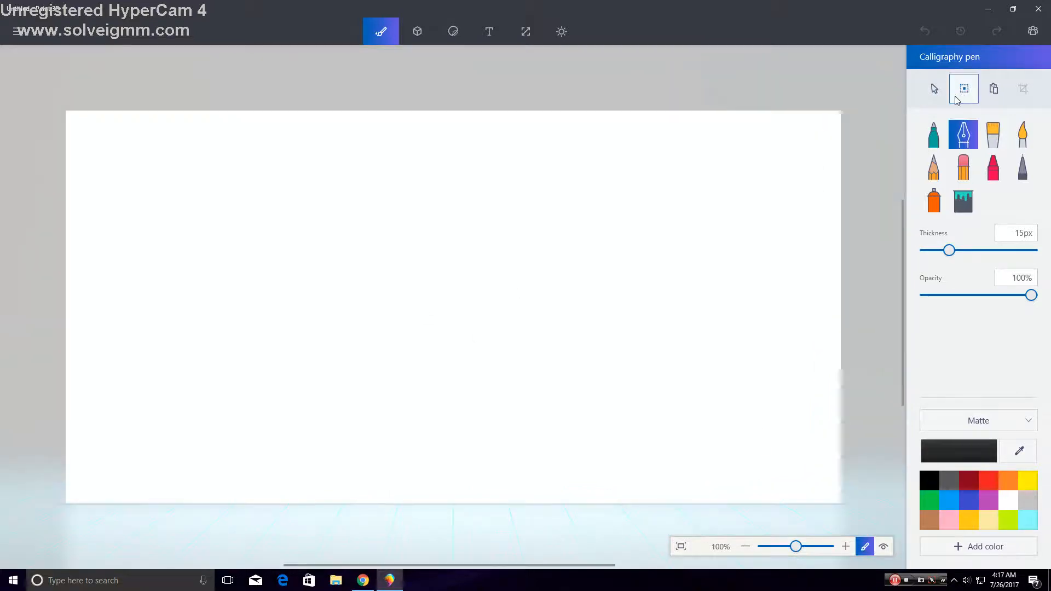
Draw a wide block with a curved upper edge in the canvas's upper left using the Sharp edge 3D doodle
click(418, 24)
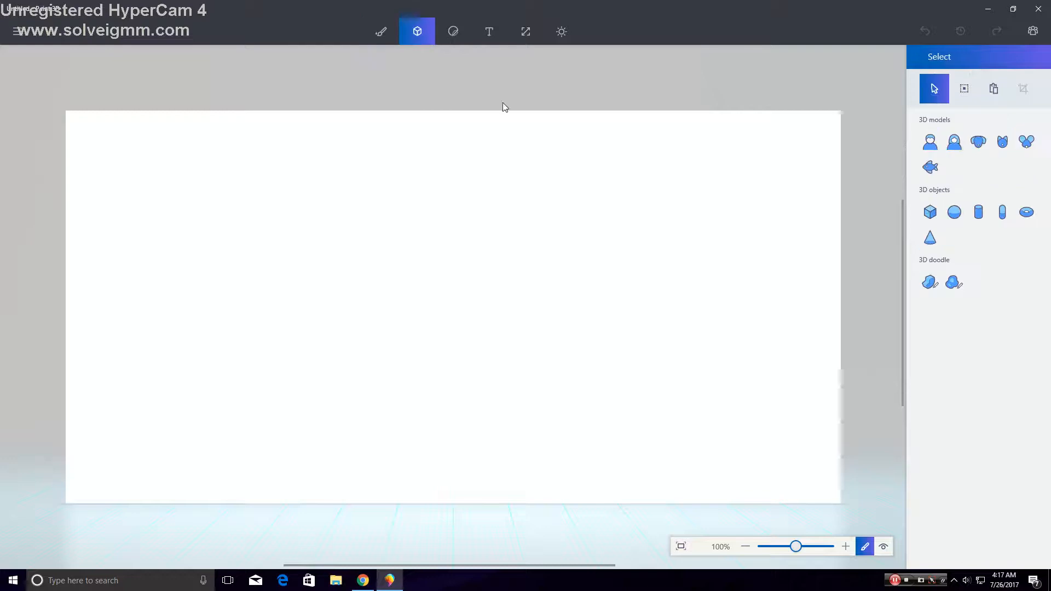
click(935, 280)
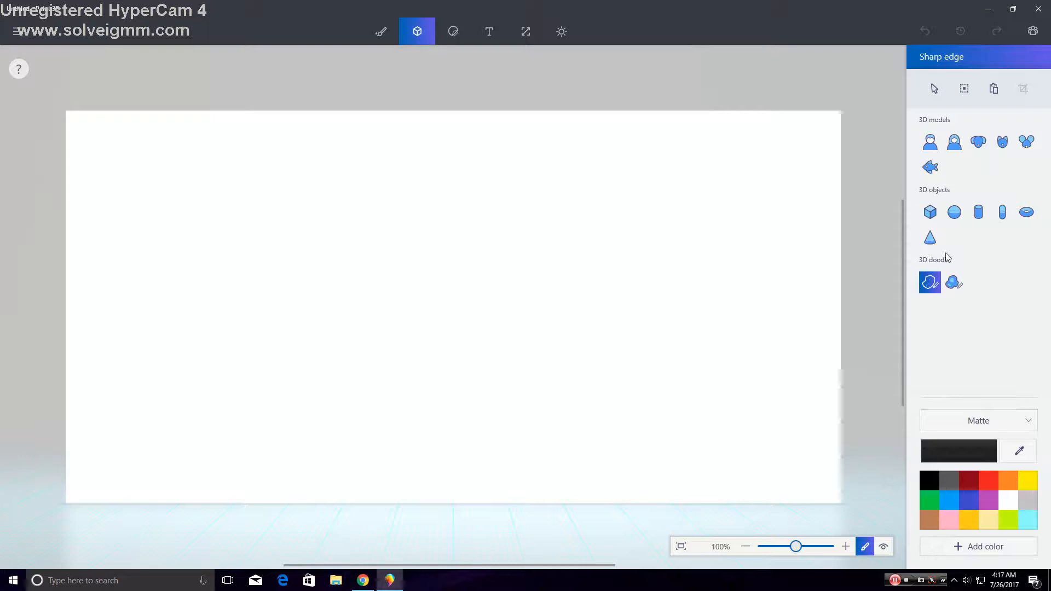
click(207, 198)
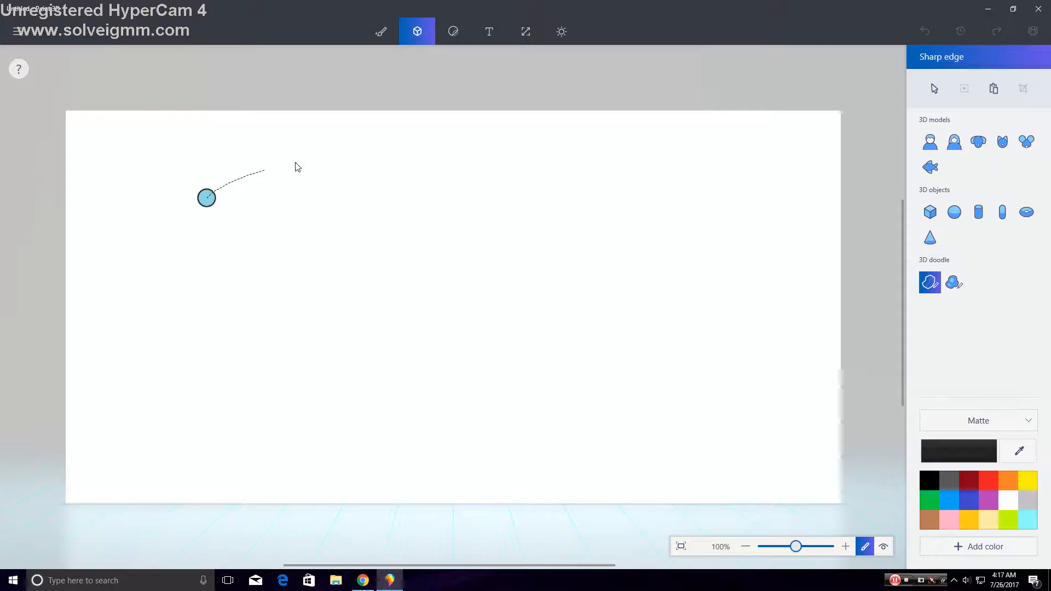
drag(437, 170, 451, 173)
drag(217, 272, 213, 239)
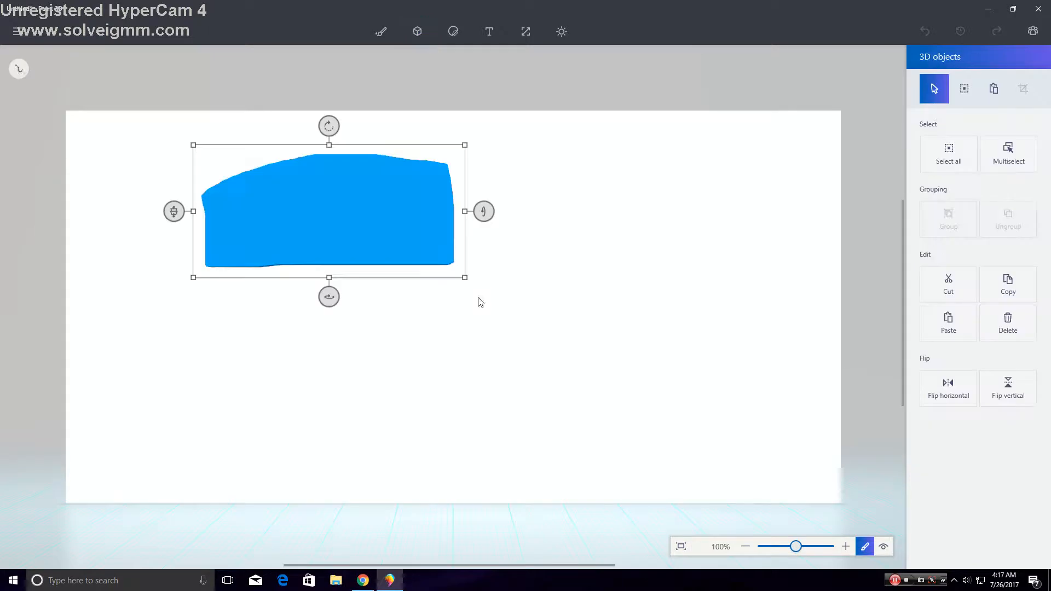
Inspect the sharp-edged block from an angle in the 3D view and return to the editing view
click(883, 547)
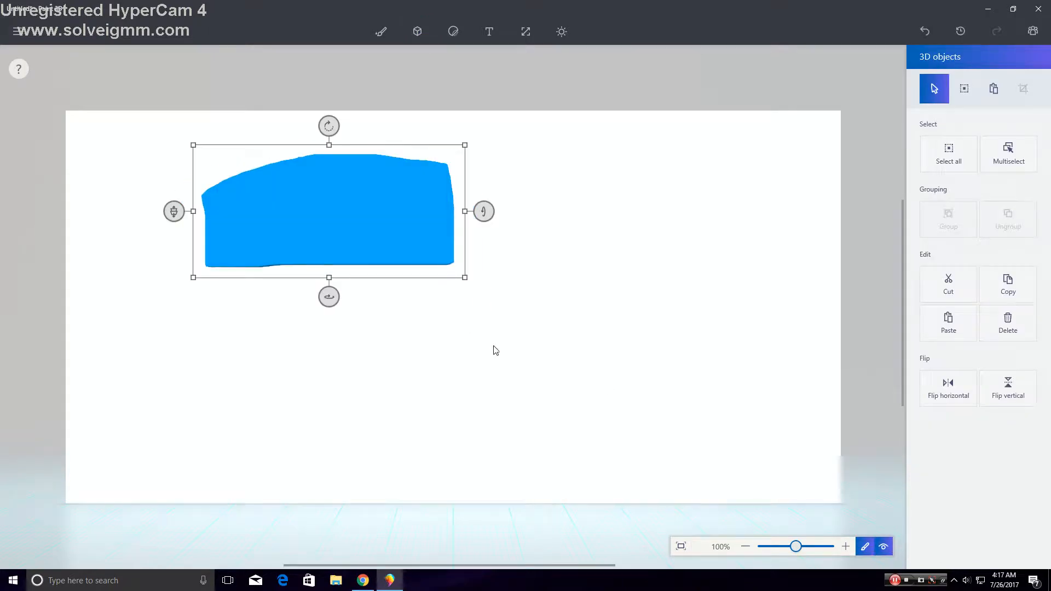
click(564, 361)
drag(619, 371, 365, 302)
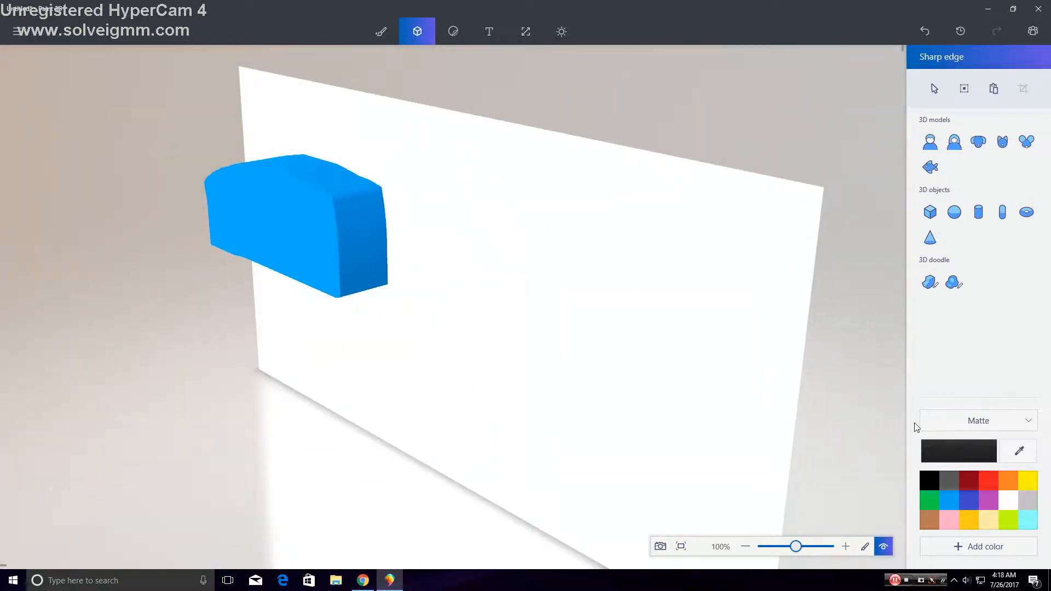
click(867, 544)
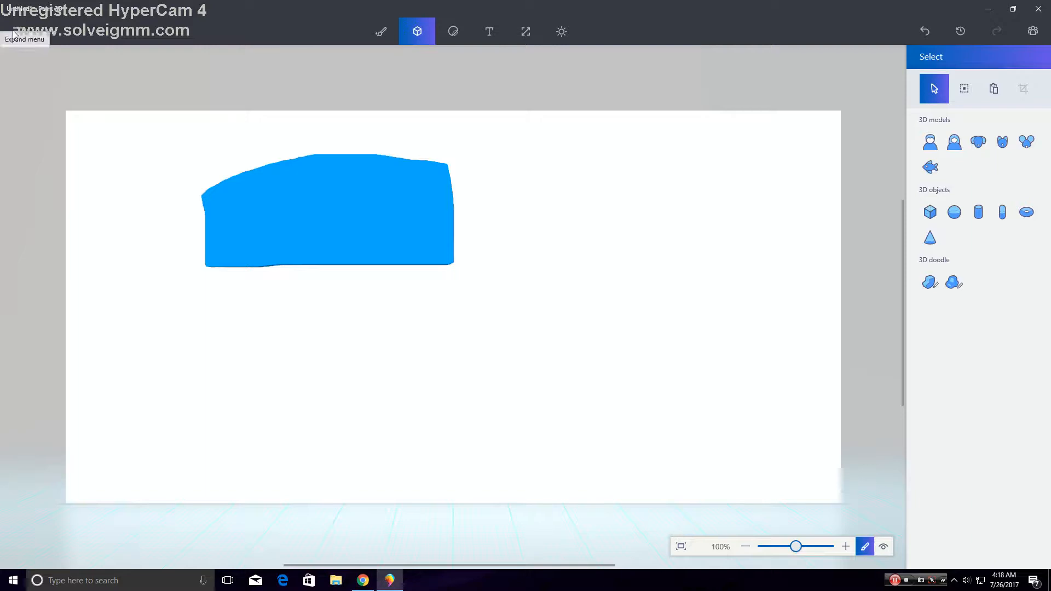
Start another blank project without saving the sharp-edged doodle
click(19, 31)
click(40, 62)
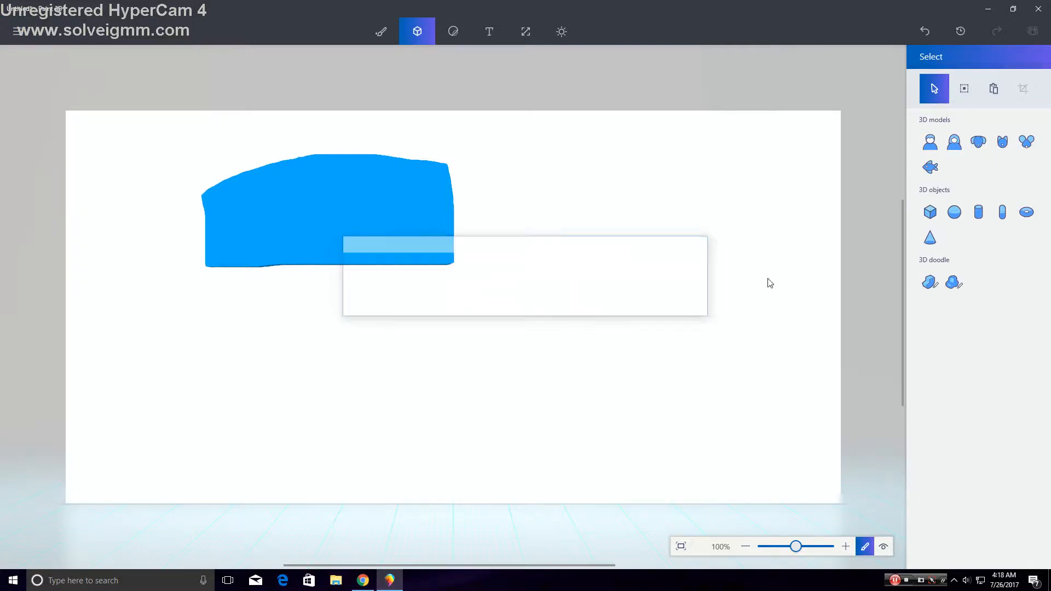
click(614, 296)
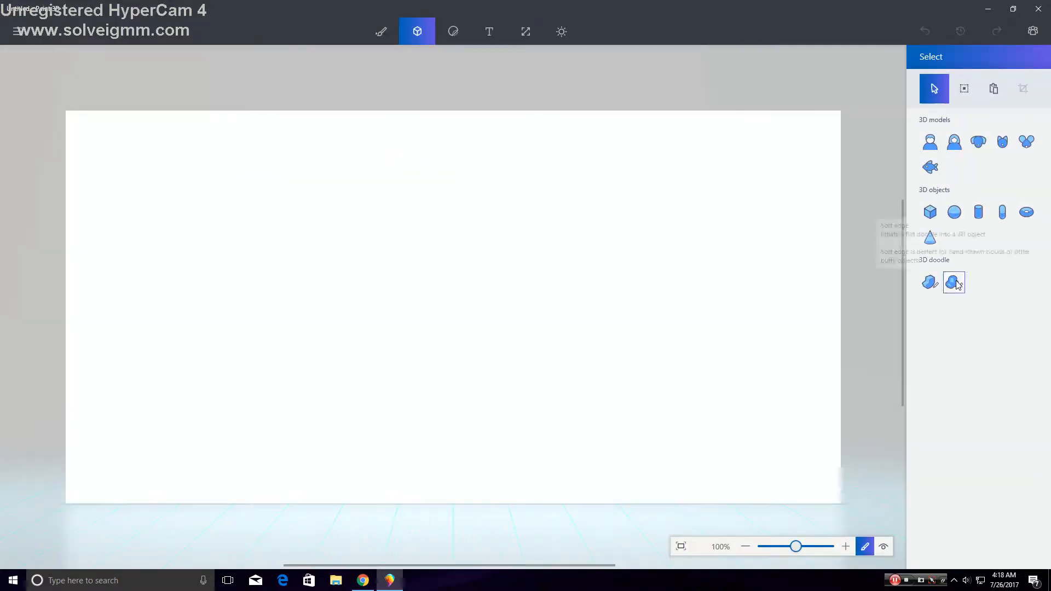
Draw a fish outline across the middle of the canvas with the Soft edge 3D doodle and delete it
click(957, 281)
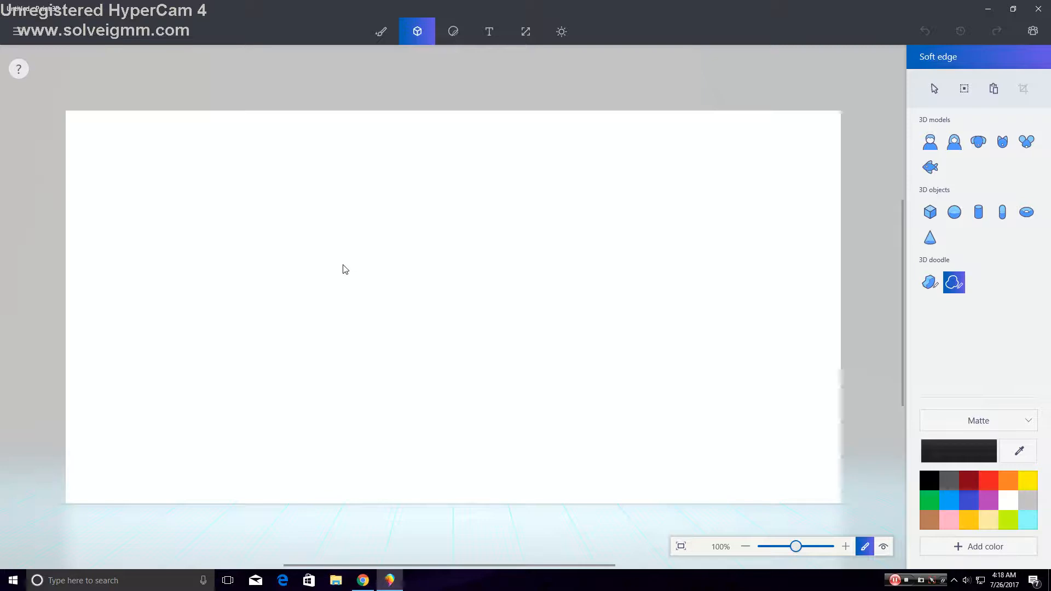
click(253, 277)
drag(474, 240, 536, 260)
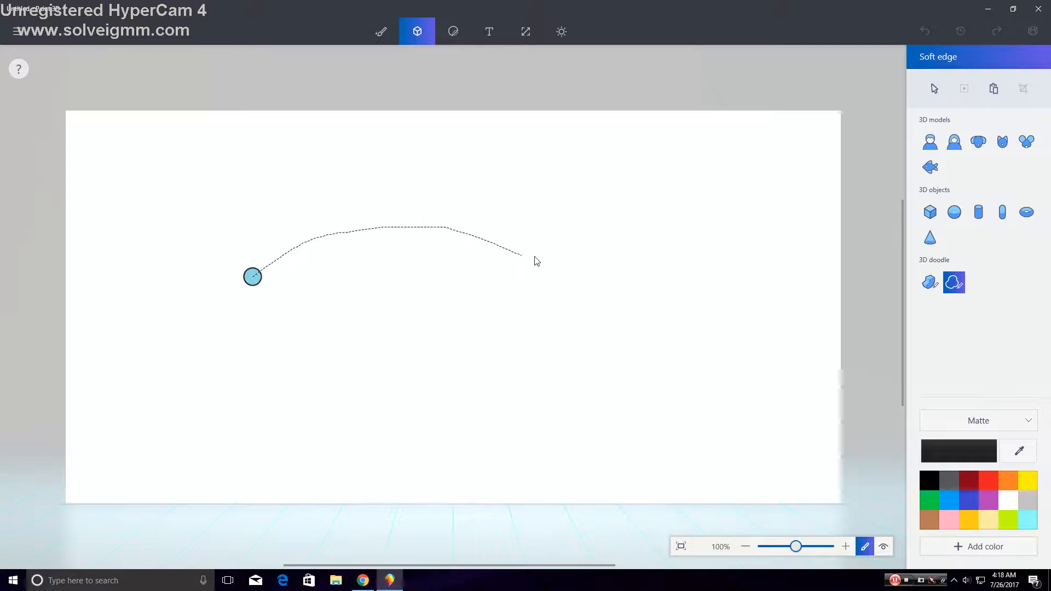
drag(618, 321, 609, 347)
drag(547, 311, 502, 334)
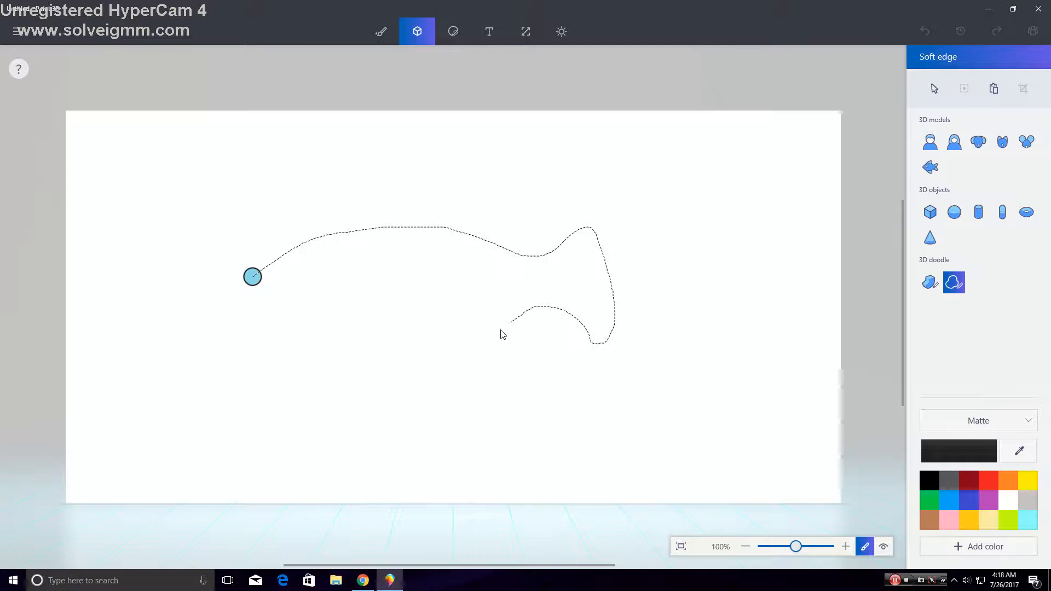
drag(252, 277, 253, 278)
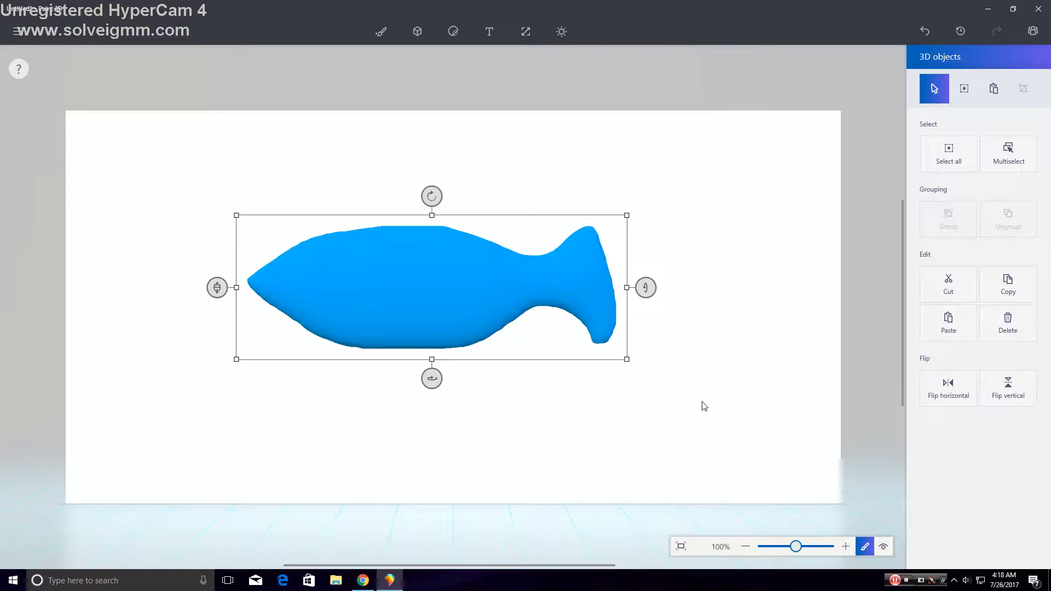
key(Delete)
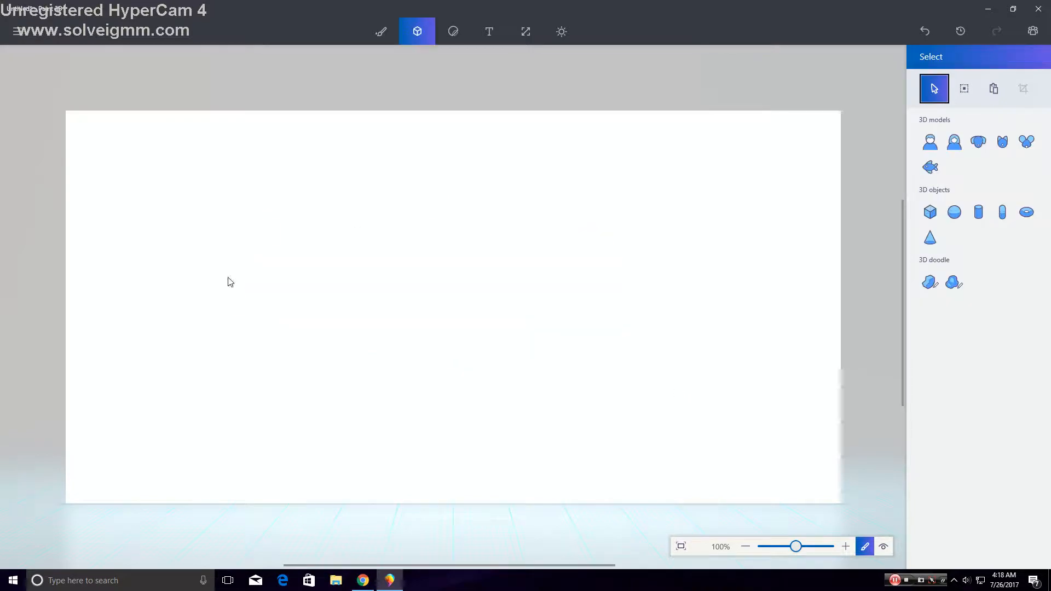
drag(276, 252, 276, 249)
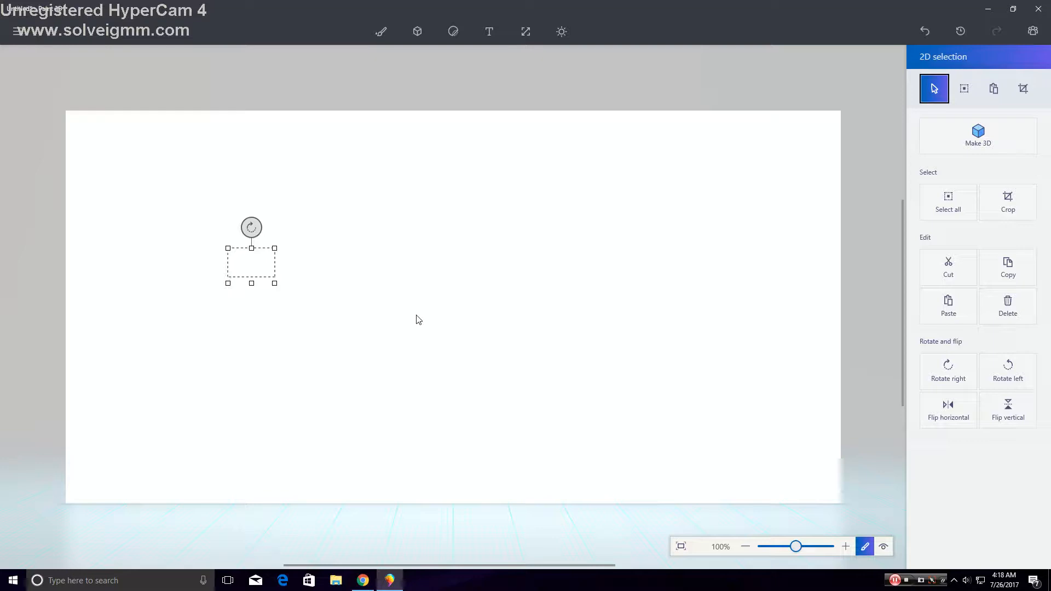
key(Escape)
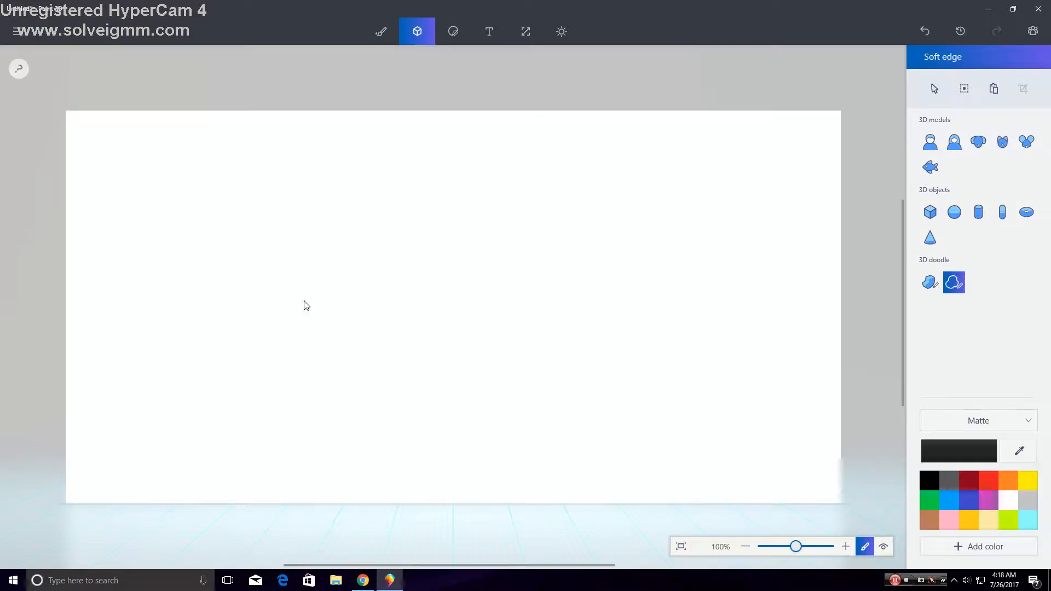
Draw a fish with a forked tail, facing left, near the canvas's centre using the Soft edge 3D doodle
drag(305, 241, 355, 231)
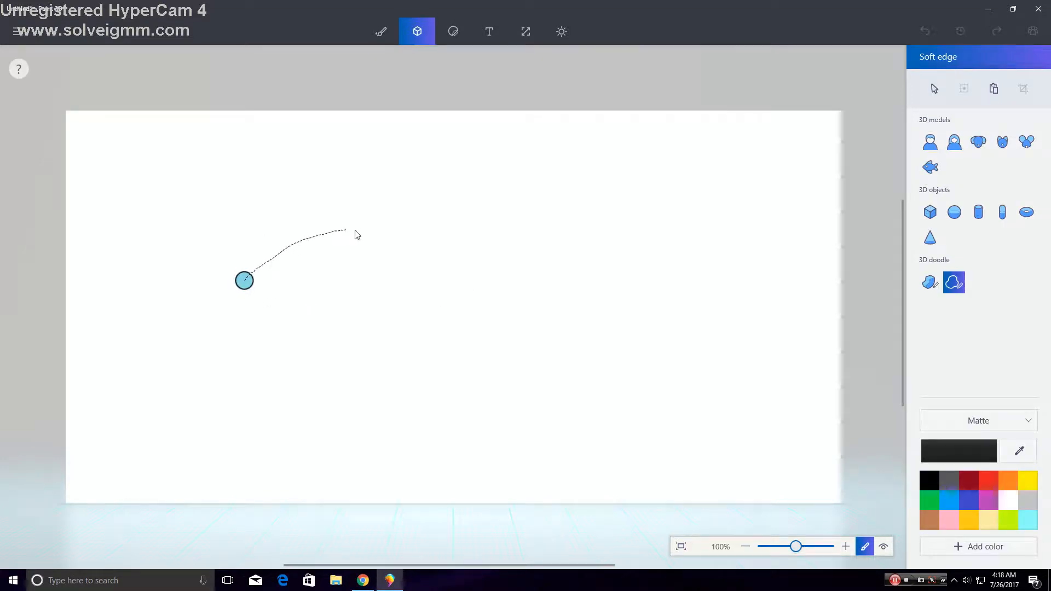
mouse_move(483, 277)
mouse_down()
mouse_move(517, 259)
mouse_move(548, 286)
mouse_move(535, 299)
mouse_up()
drag(388, 336, 339, 329)
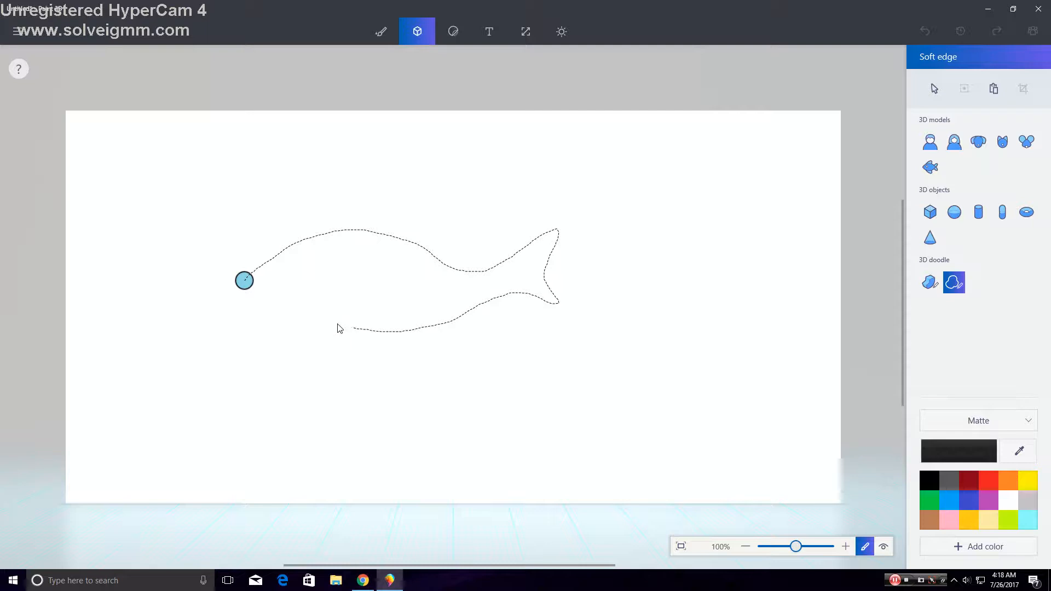
drag(245, 290, 245, 286)
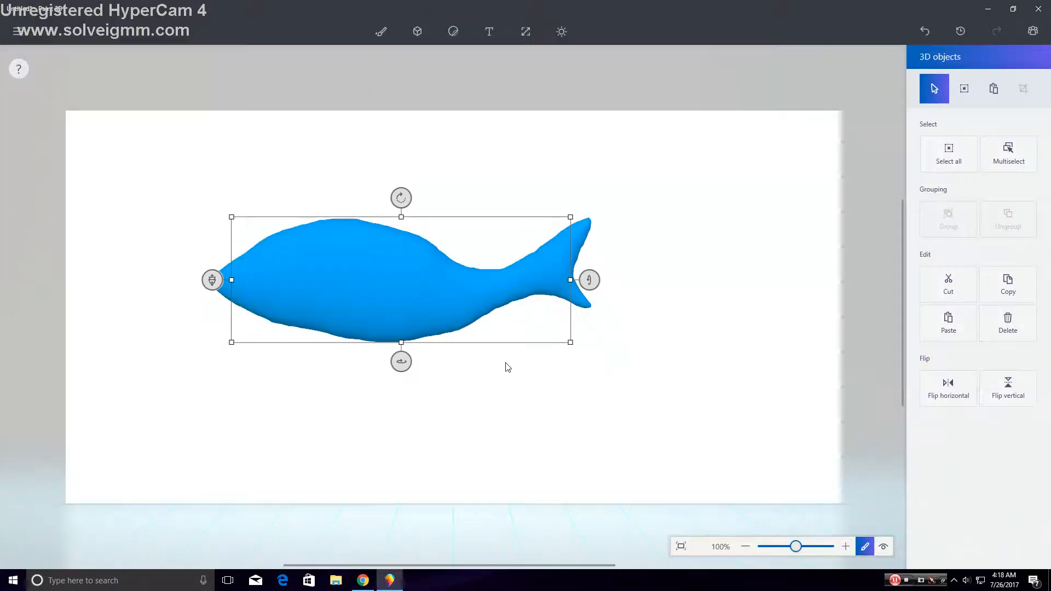
Inspect the soft-edged fish from different angles in the 3D view and return to the editing view
click(886, 550)
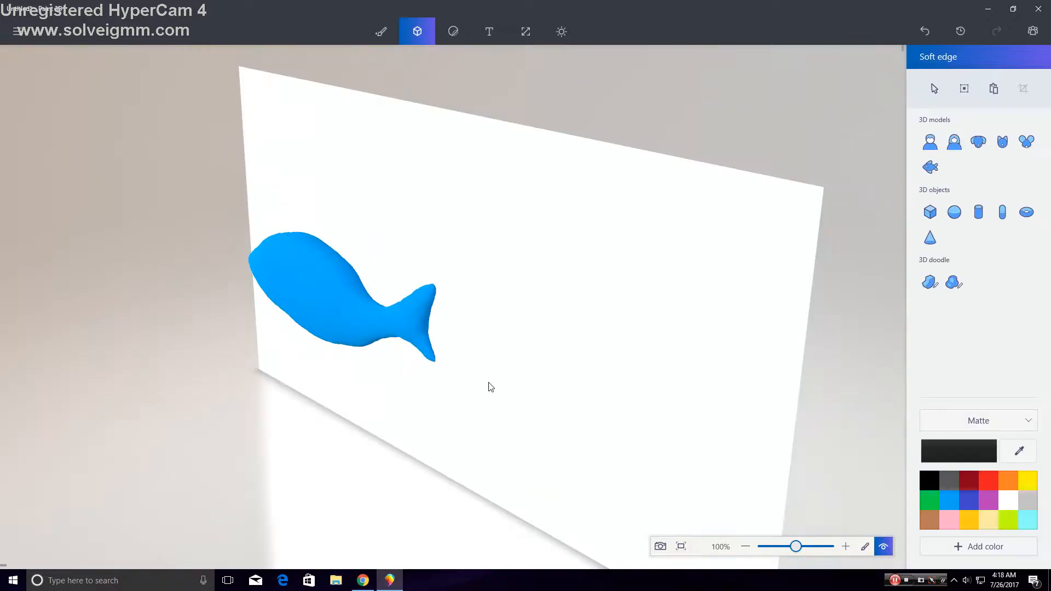
drag(488, 382, 702, 467)
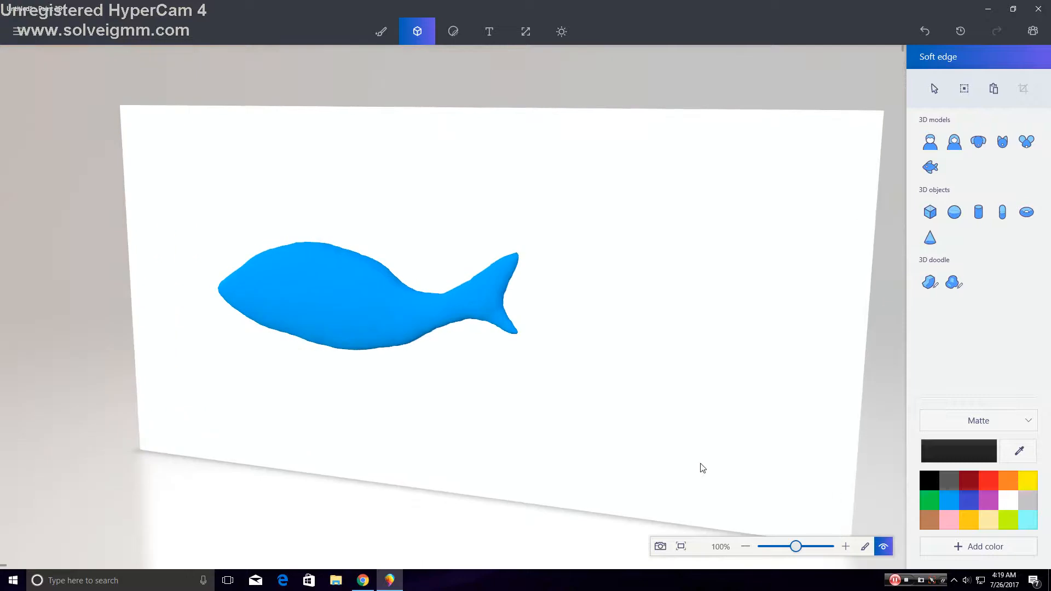
click(863, 543)
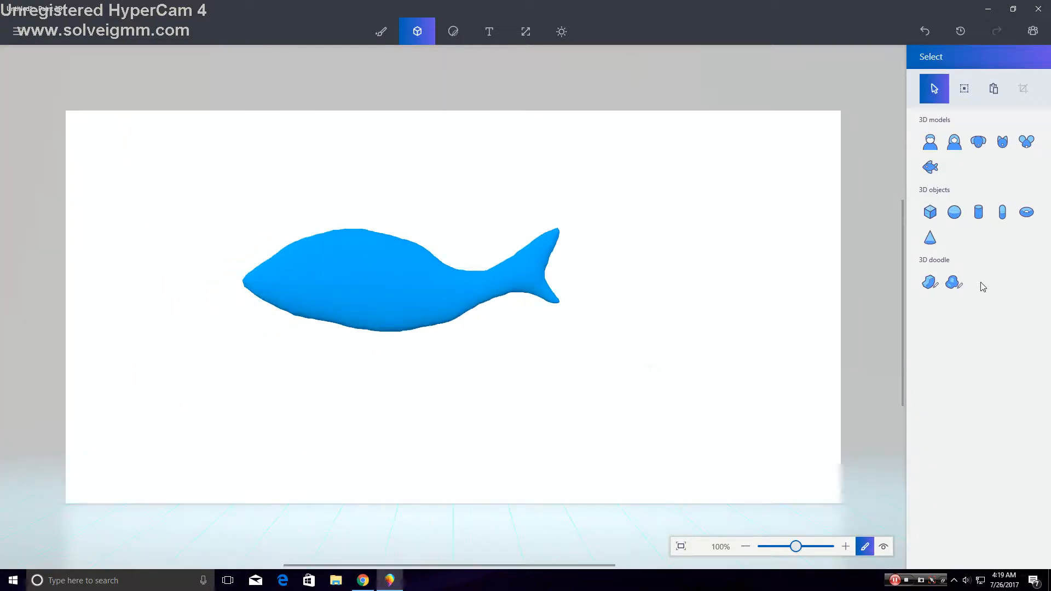
Draw a small fin to the right of the fish with the Soft edge 3D doodle and adjust its size
click(956, 287)
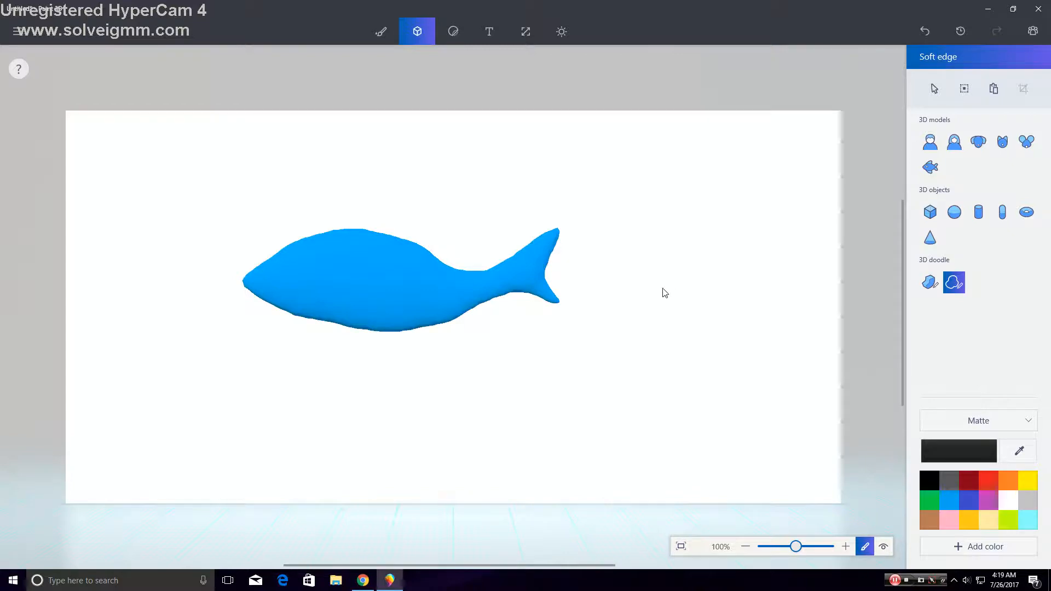
drag(711, 341, 721, 317)
drag(703, 279, 668, 287)
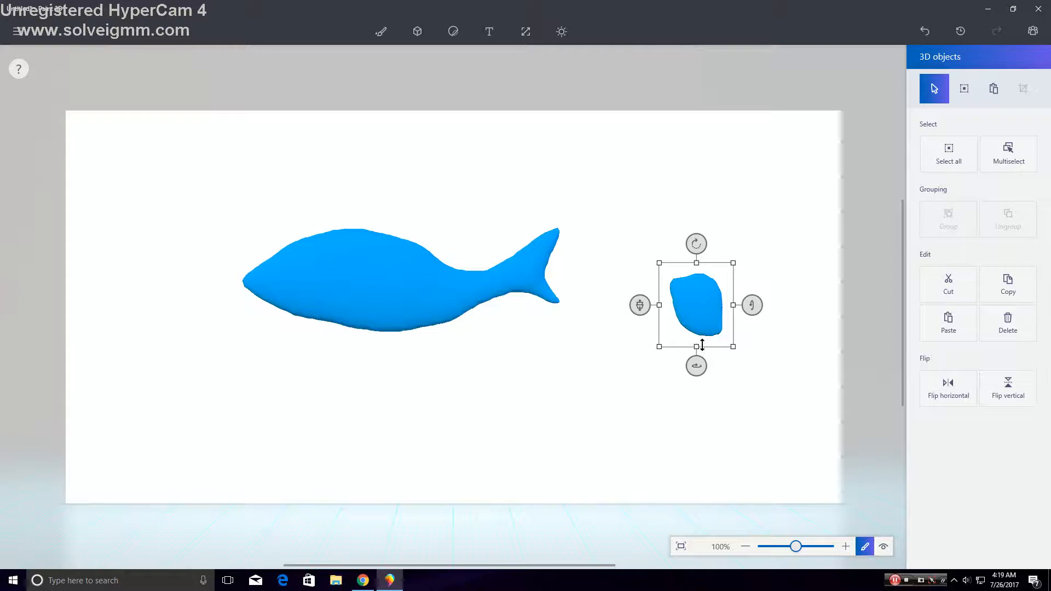
drag(696, 346, 697, 389)
drag(747, 327, 756, 345)
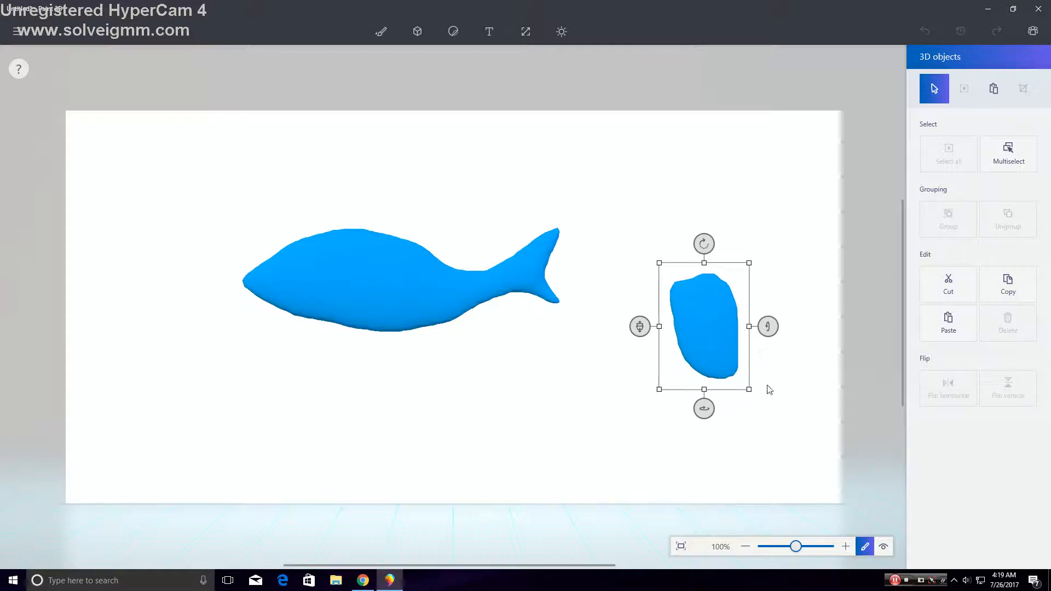
drag(749, 390, 713, 334)
Rotate the fin, place it on the lower front part of the fish's body, and inspect it in 3D
mouse_move(732, 293)
mouse_down()
mouse_move(735, 268)
mouse_move(730, 283)
mouse_up()
drag(679, 249, 691, 184)
drag(687, 354, 728, 356)
drag(732, 298, 291, 335)
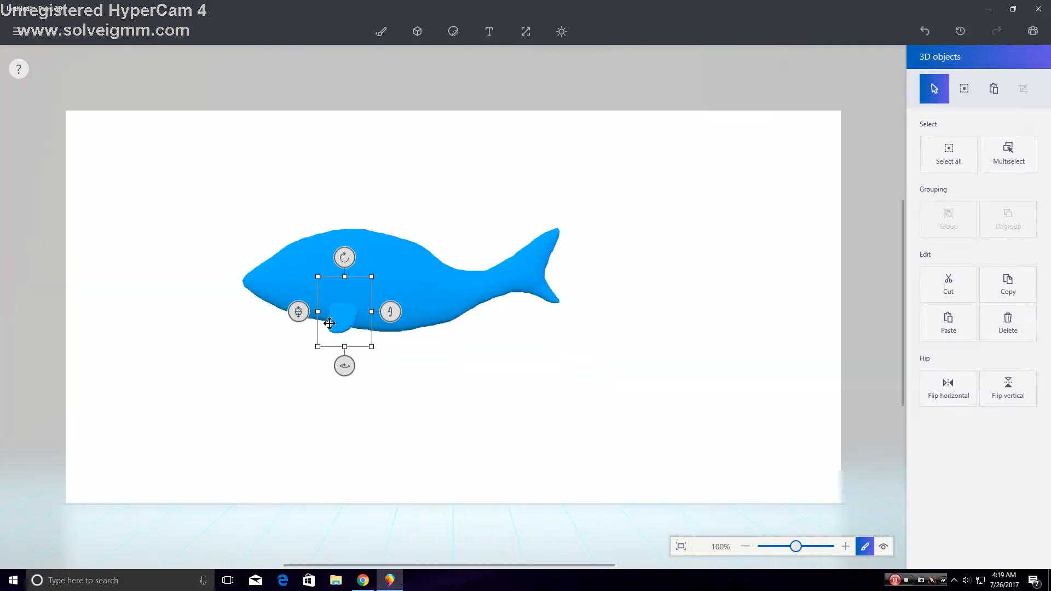
drag(351, 315, 354, 312)
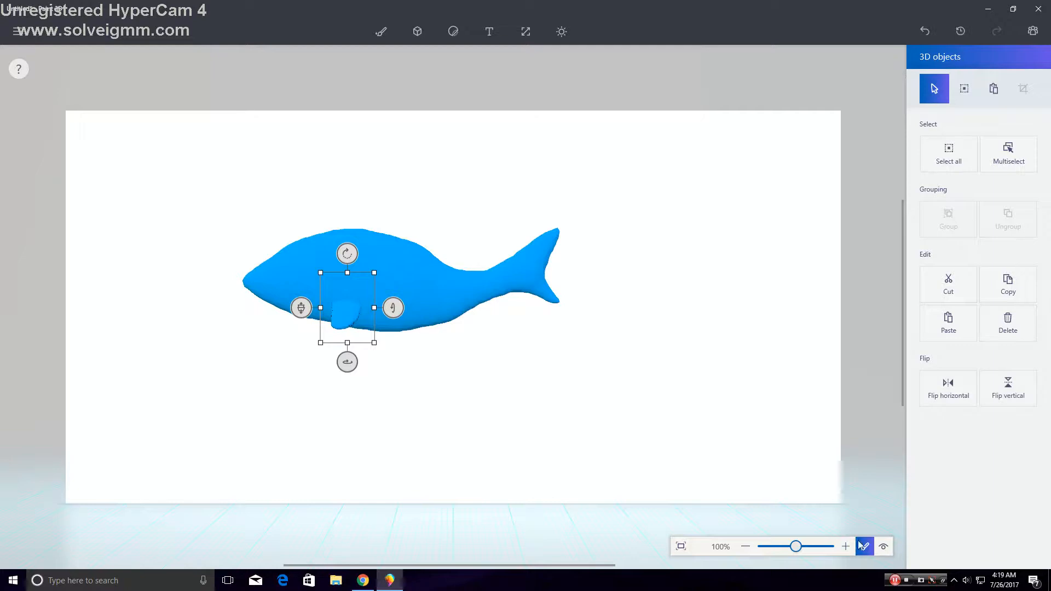
drag(453, 343, 491, 365)
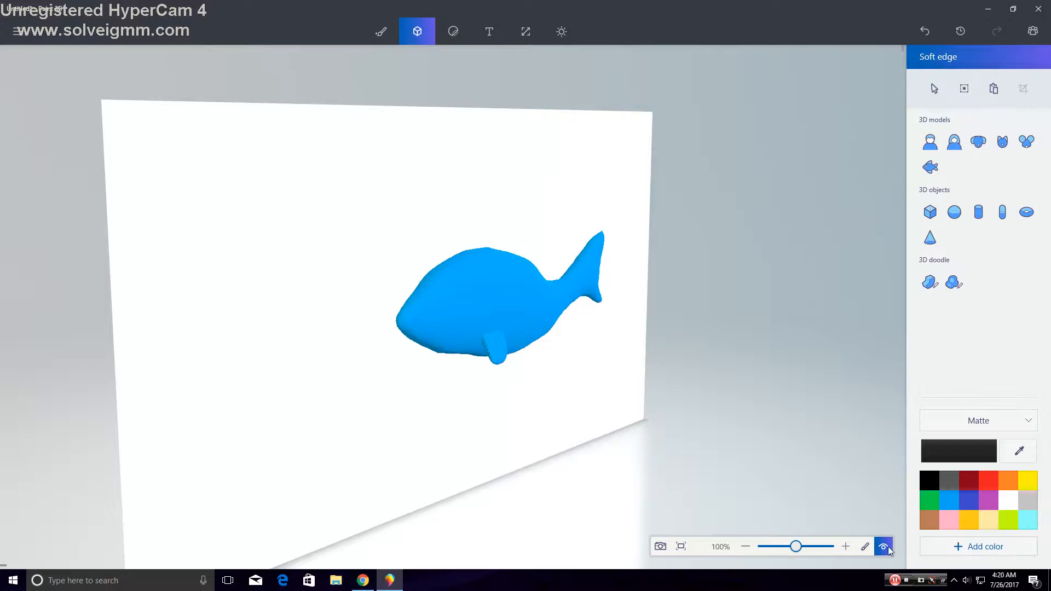
click(869, 547)
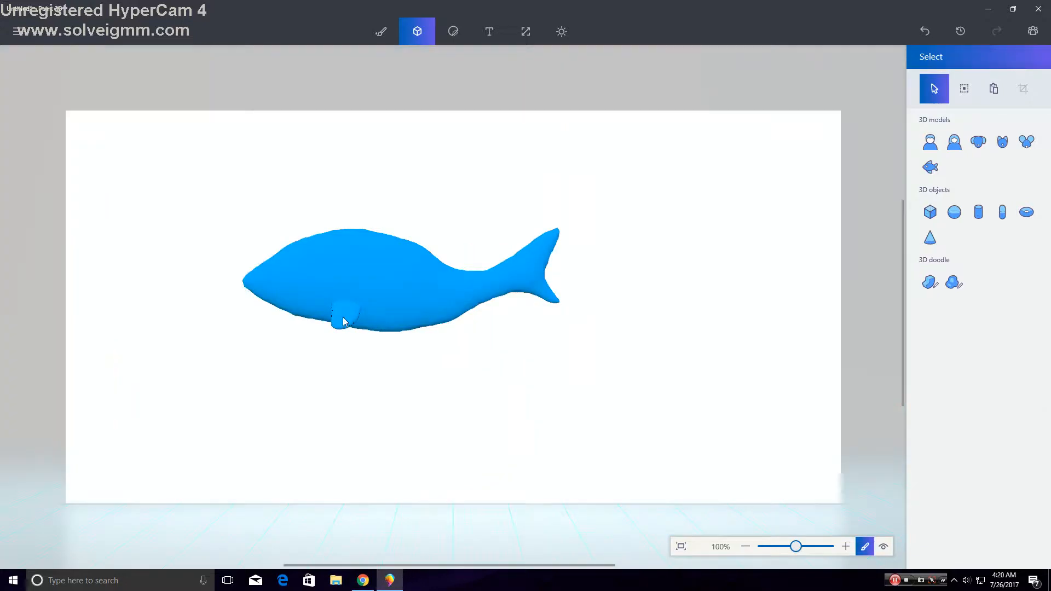
Tilt the fin until it looks flatter on the fish's belly, and view the fish in 3D
click(343, 321)
drag(394, 305, 337, 312)
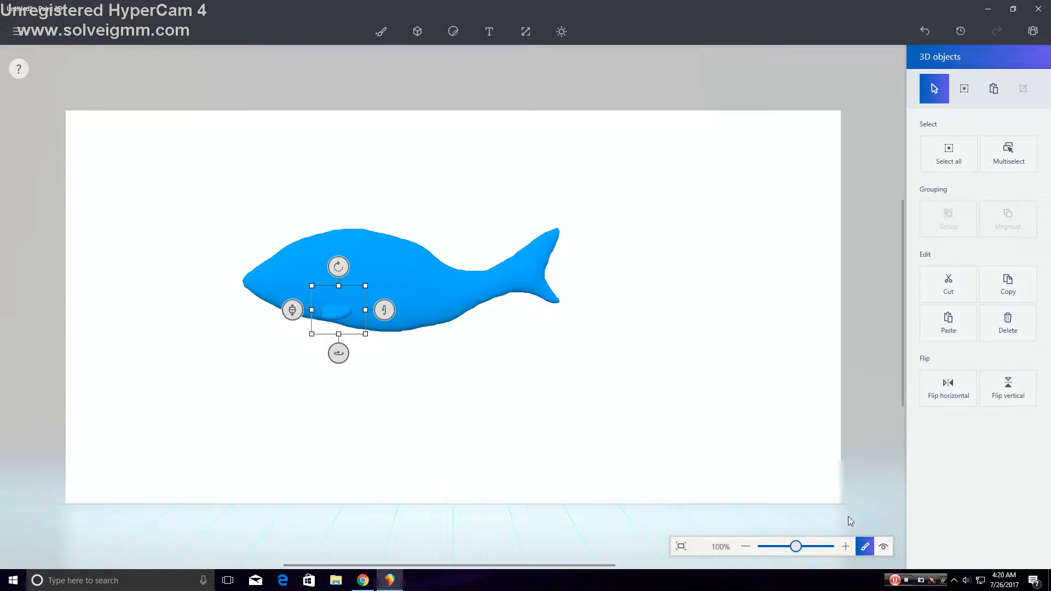
click(883, 547)
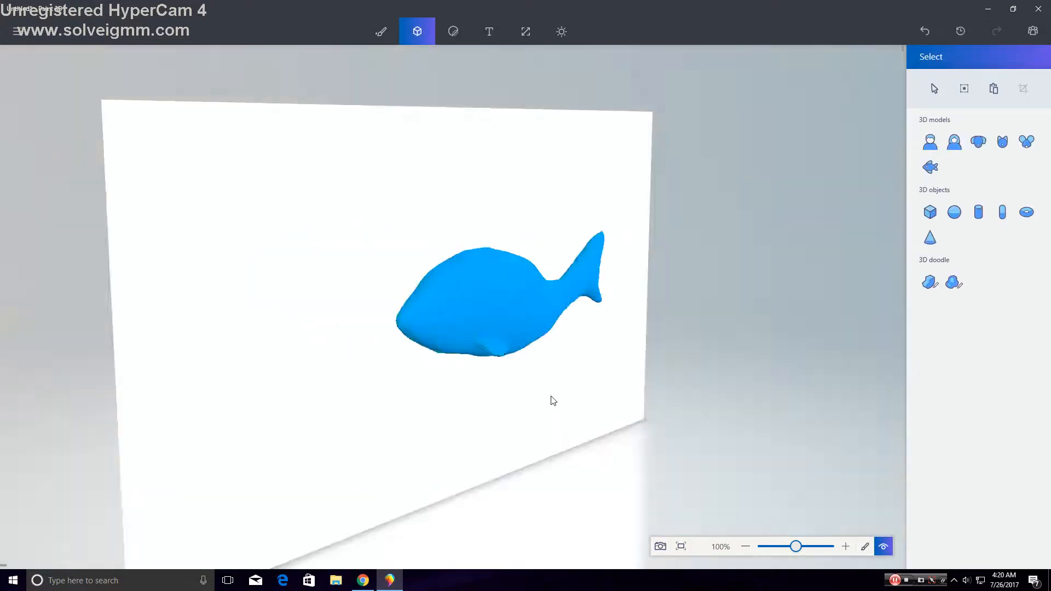
Return to the editing view, select the fish body and its fin together, and rotate them until the fish faces forward
drag(546, 394, 452, 411)
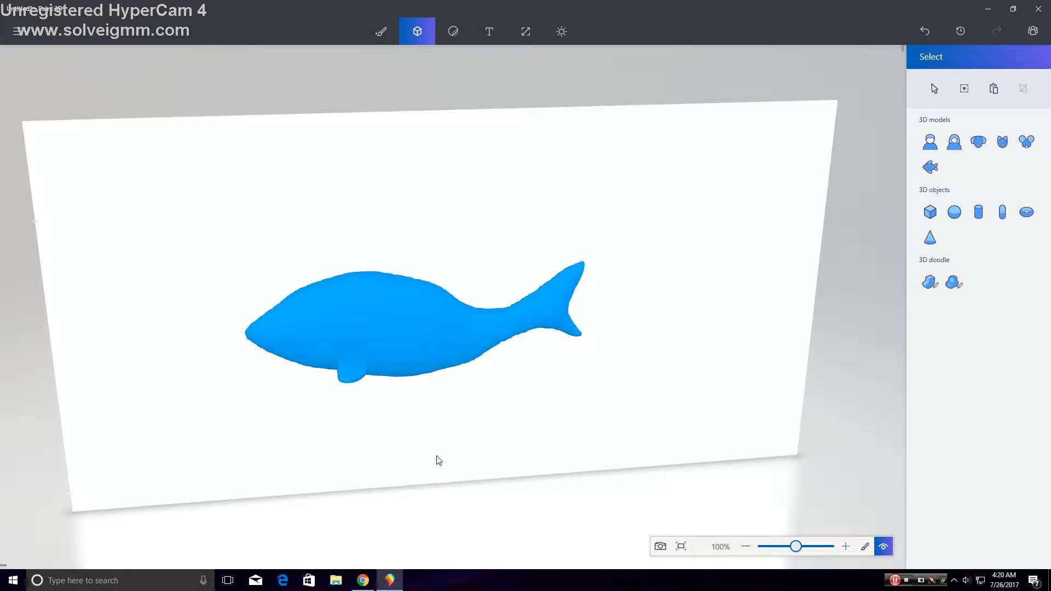
click(865, 548)
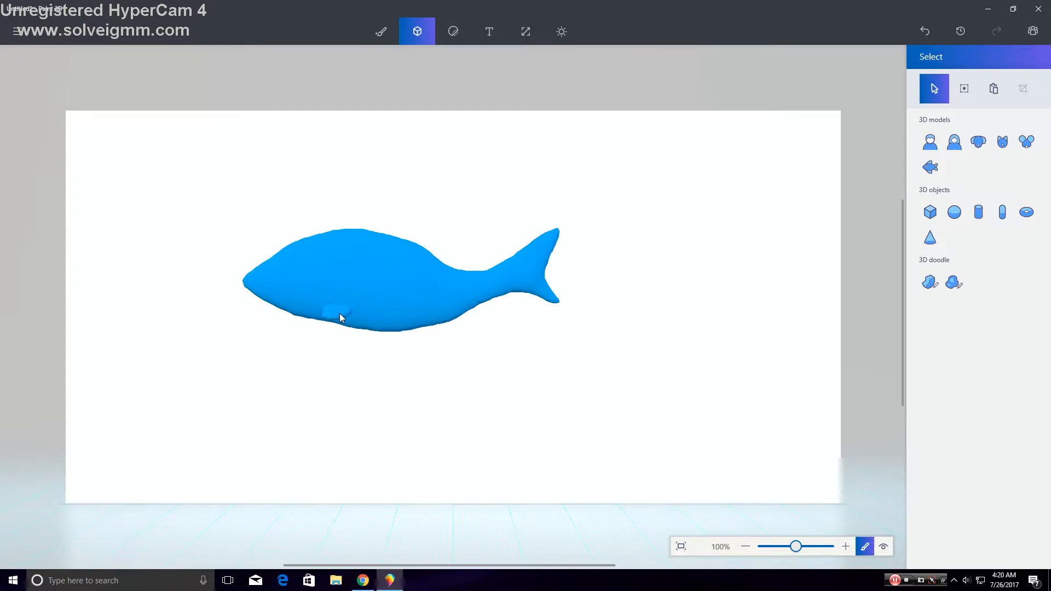
click(386, 293)
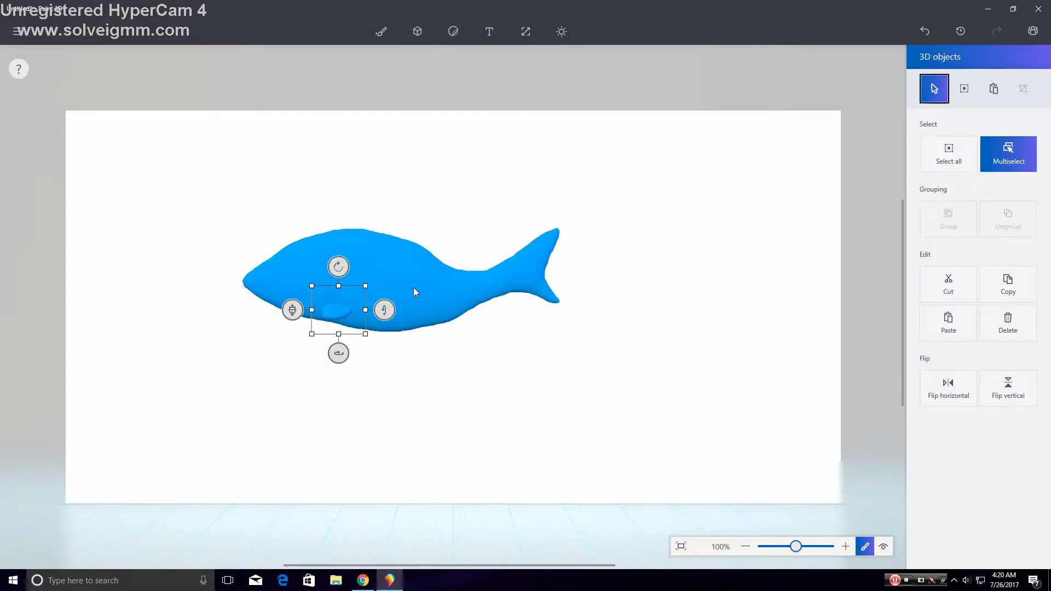
drag(401, 364, 564, 383)
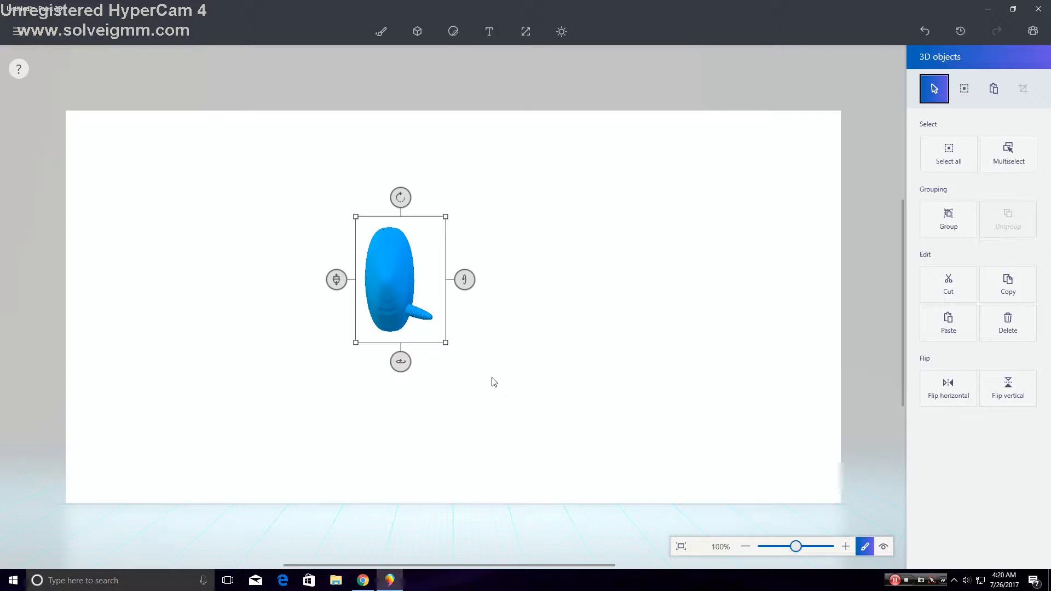
click(496, 382)
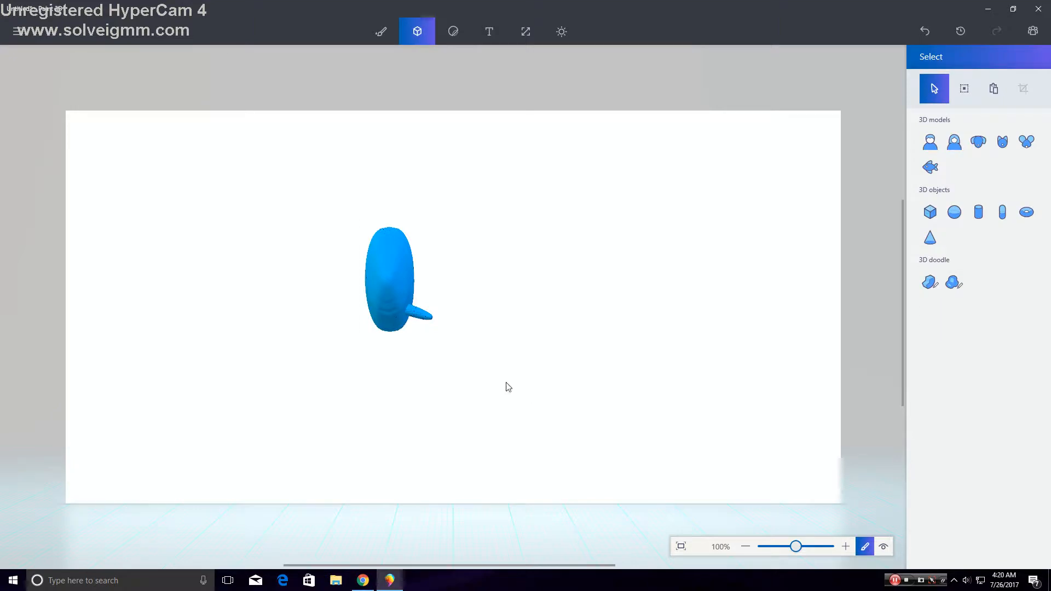
Place a horizontally flipped copy of the side fin on the opposite side of the fish's body
click(422, 319)
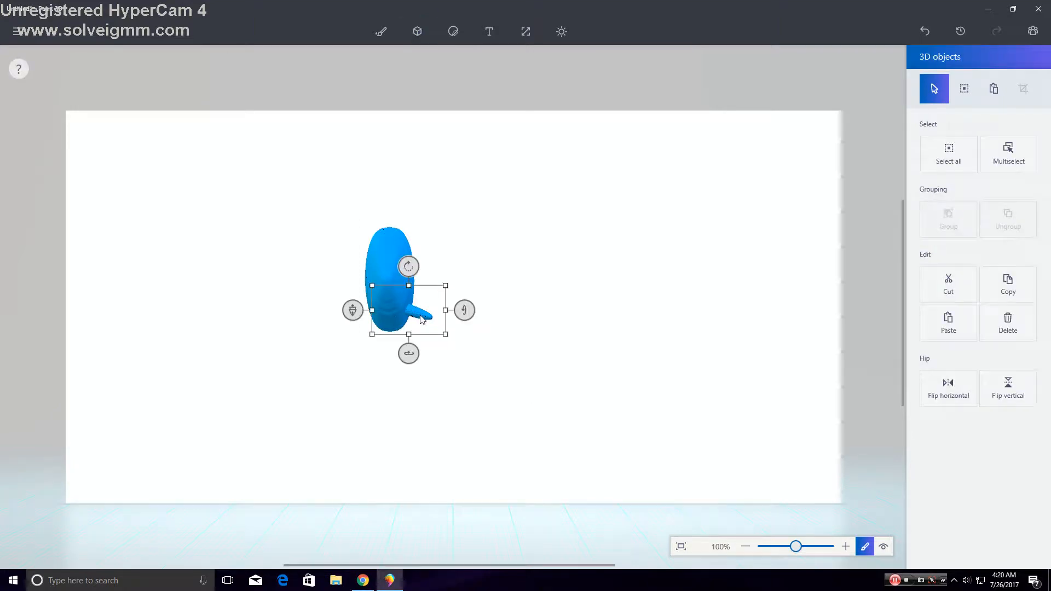
key(ctrl)
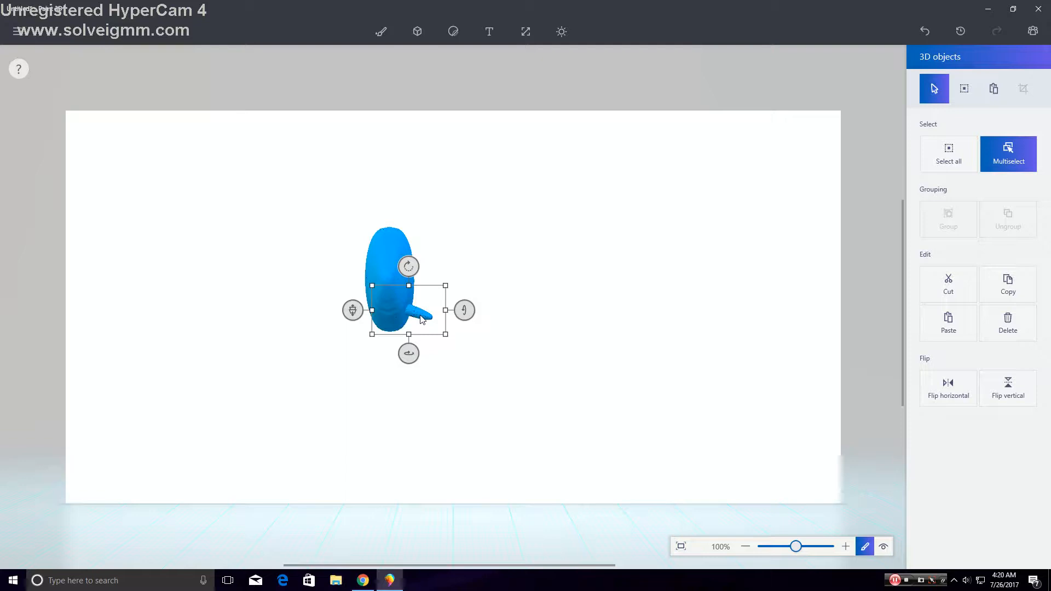
drag(422, 320, 429, 322)
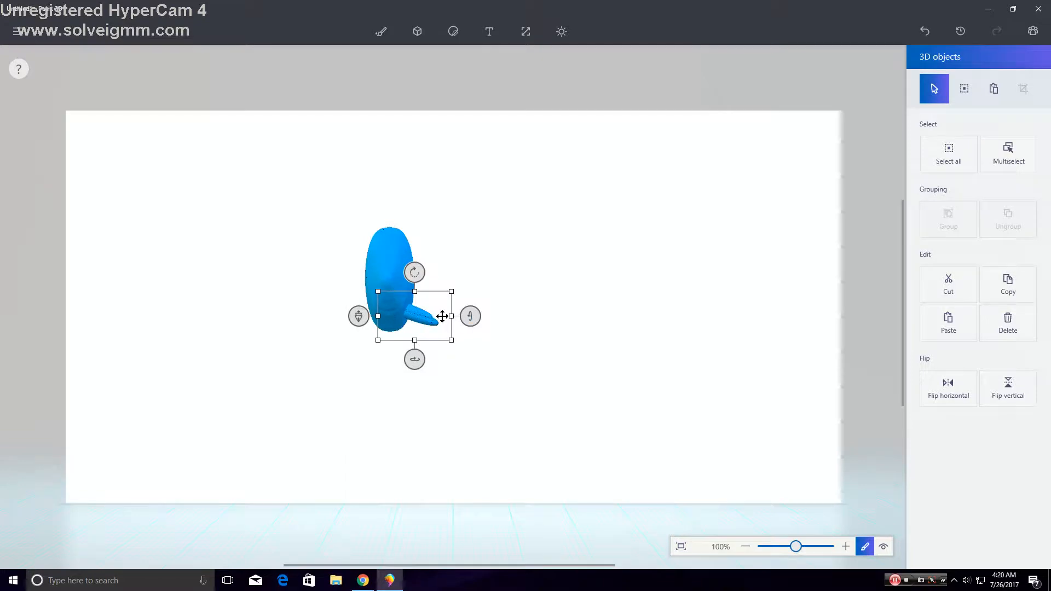
click(967, 403)
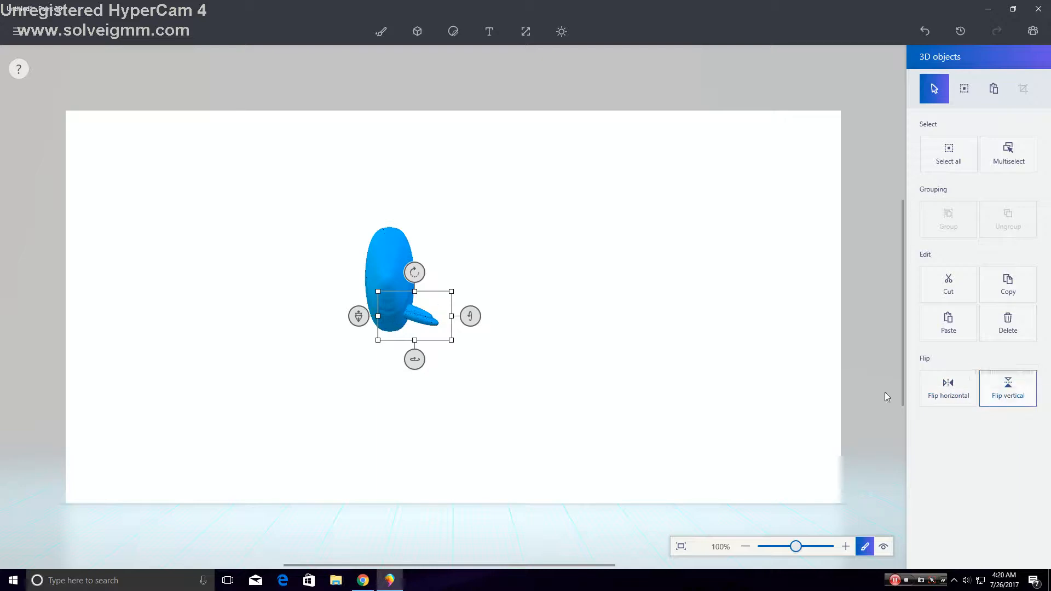
drag(414, 326, 357, 320)
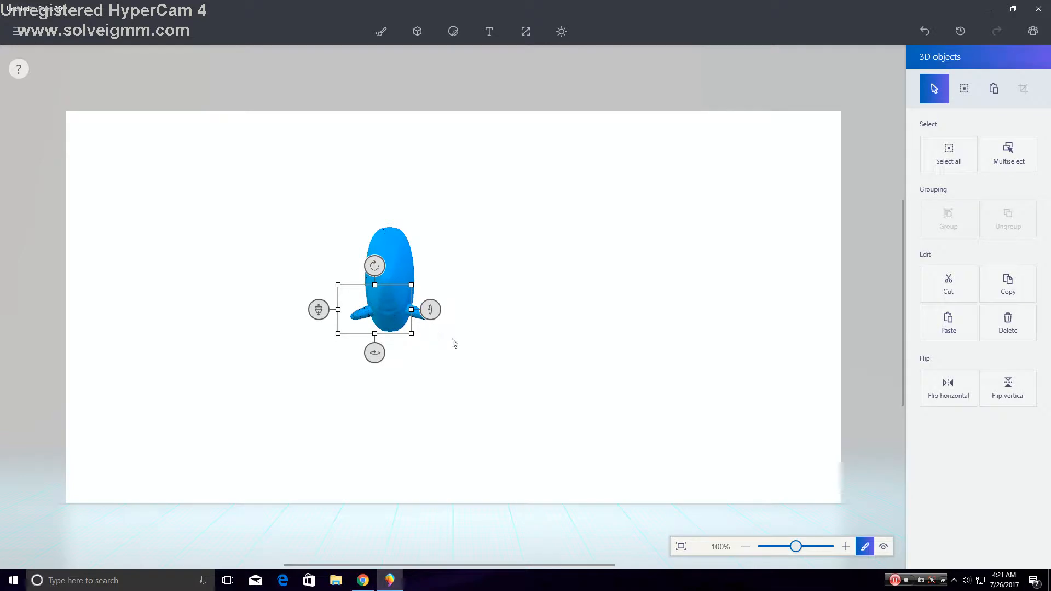
click(481, 337)
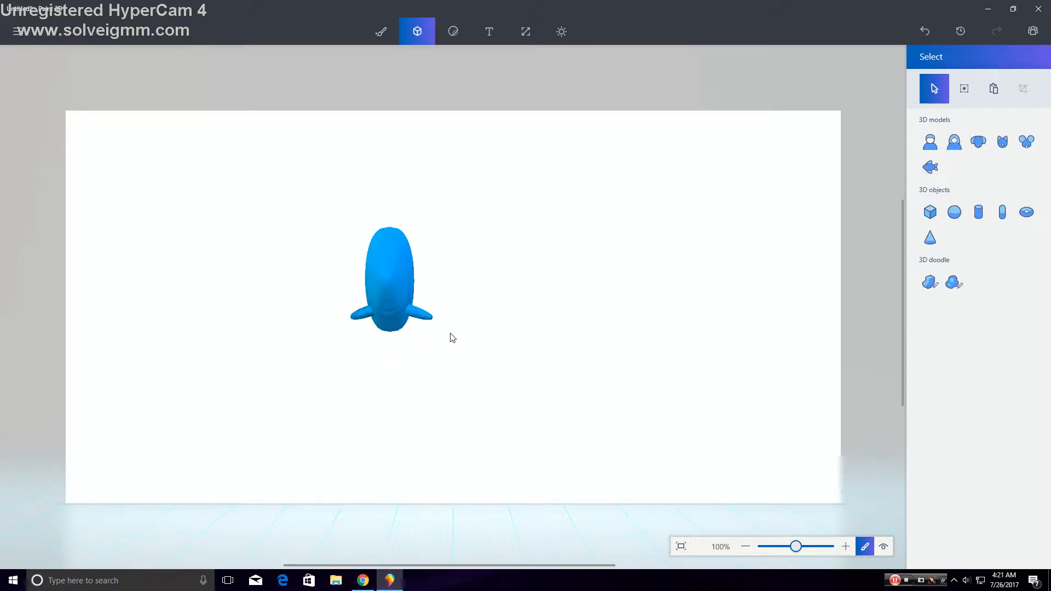
click(358, 313)
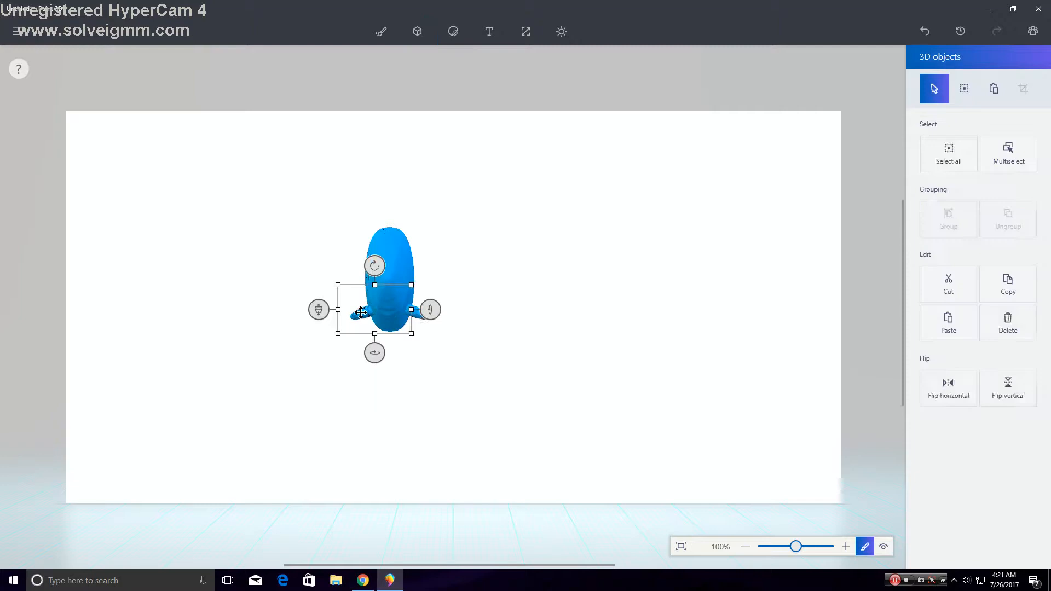
click(515, 344)
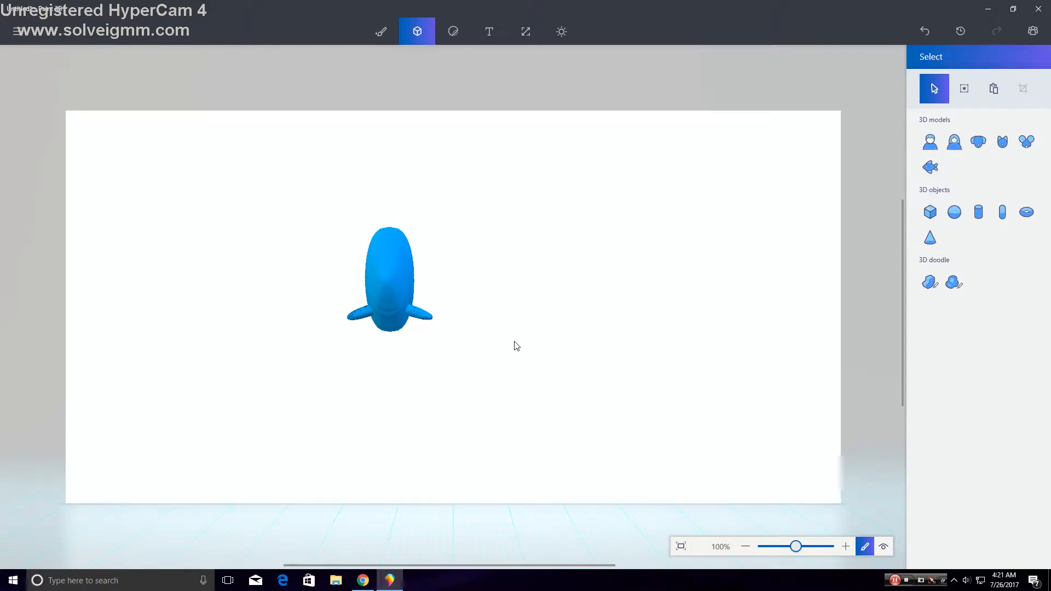
Select the fish body and both side fins together and rotate them back to the side profile
click(425, 314)
click(379, 264)
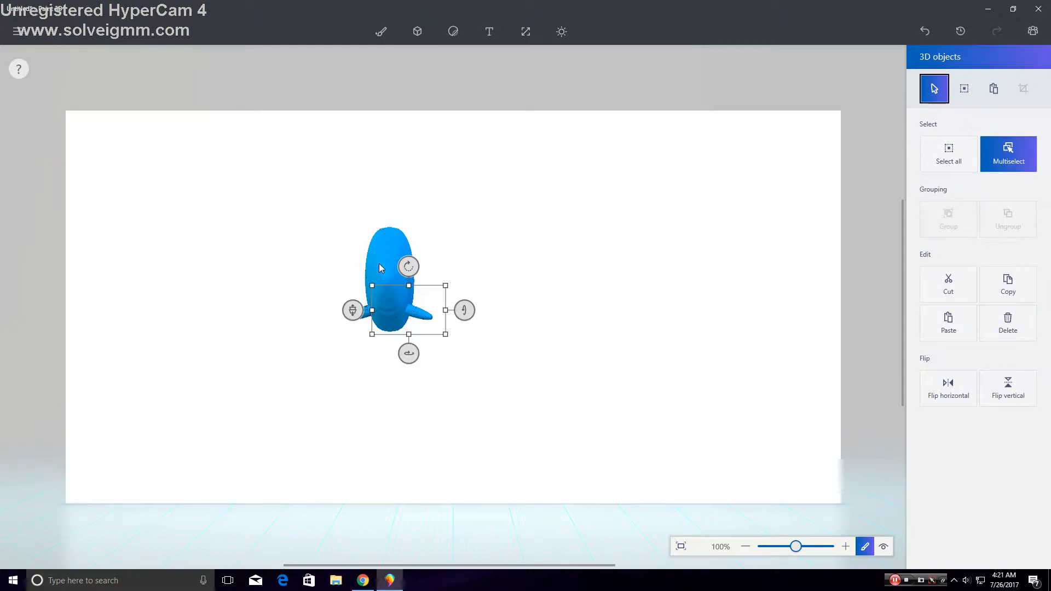
click(356, 320)
click(354, 318)
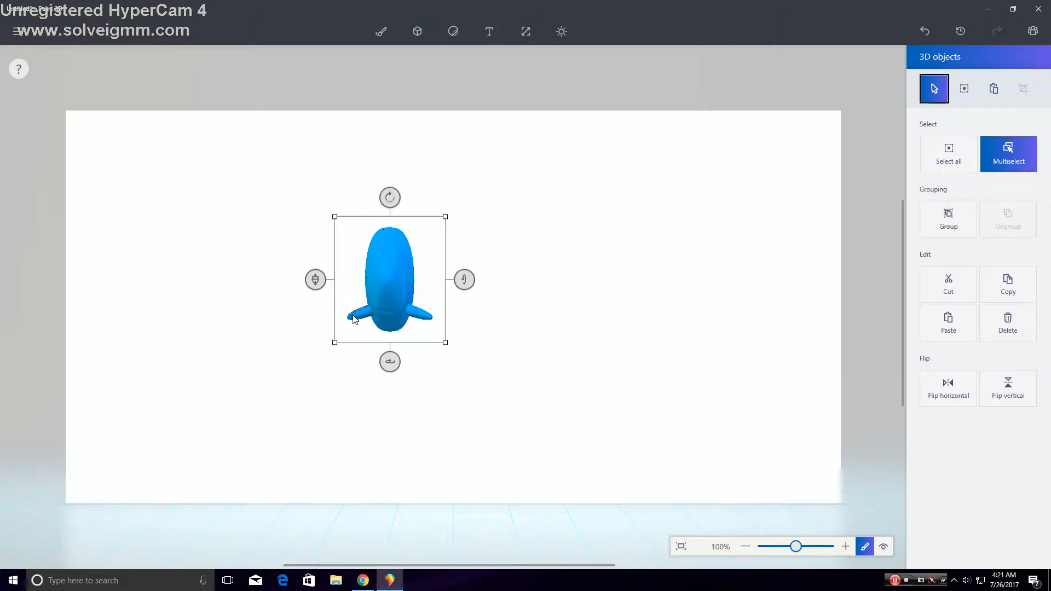
click(393, 362)
drag(389, 362, 227, 345)
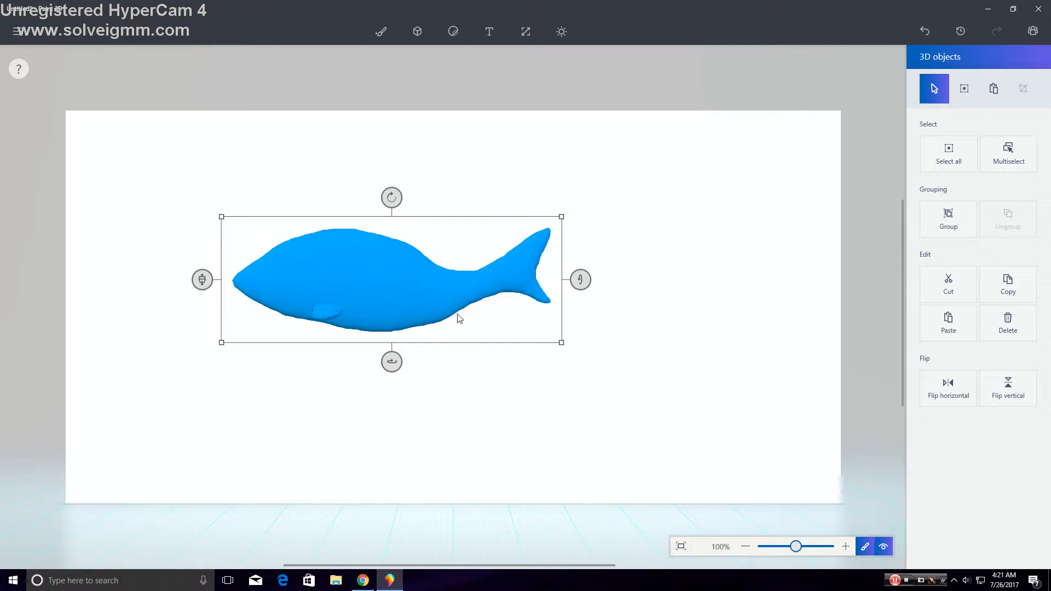
Inspect the fish and its two side fins from several angles in the 3D view and return to the editing view
drag(435, 350, 515, 432)
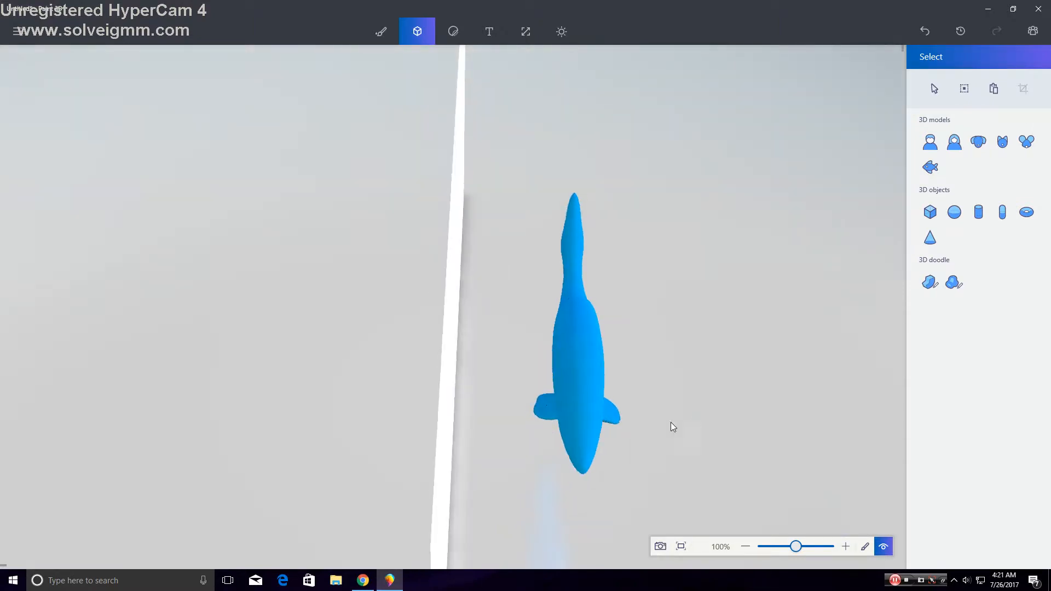
drag(660, 383, 508, 341)
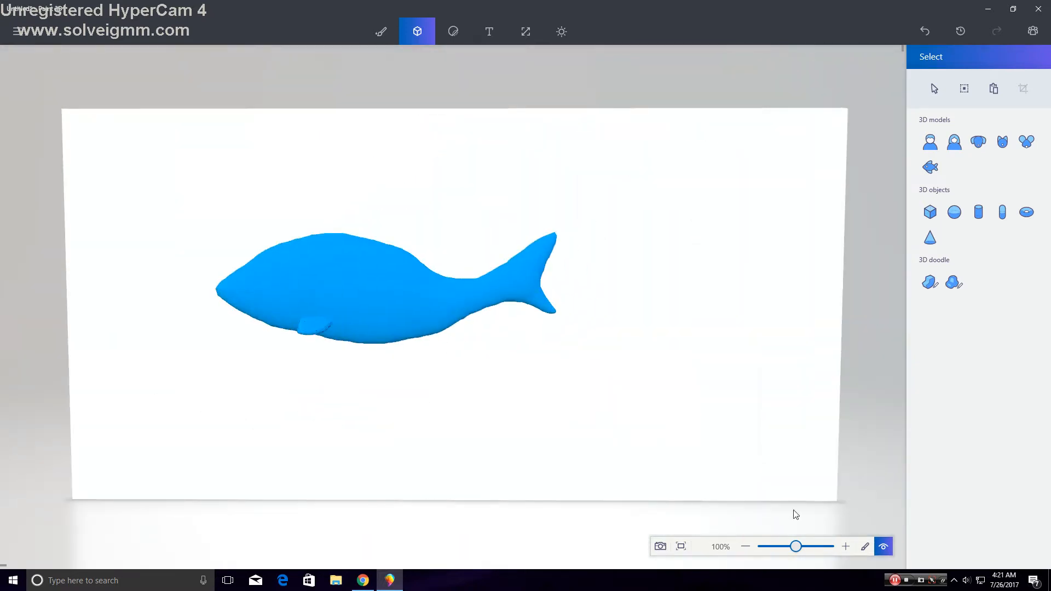
click(865, 546)
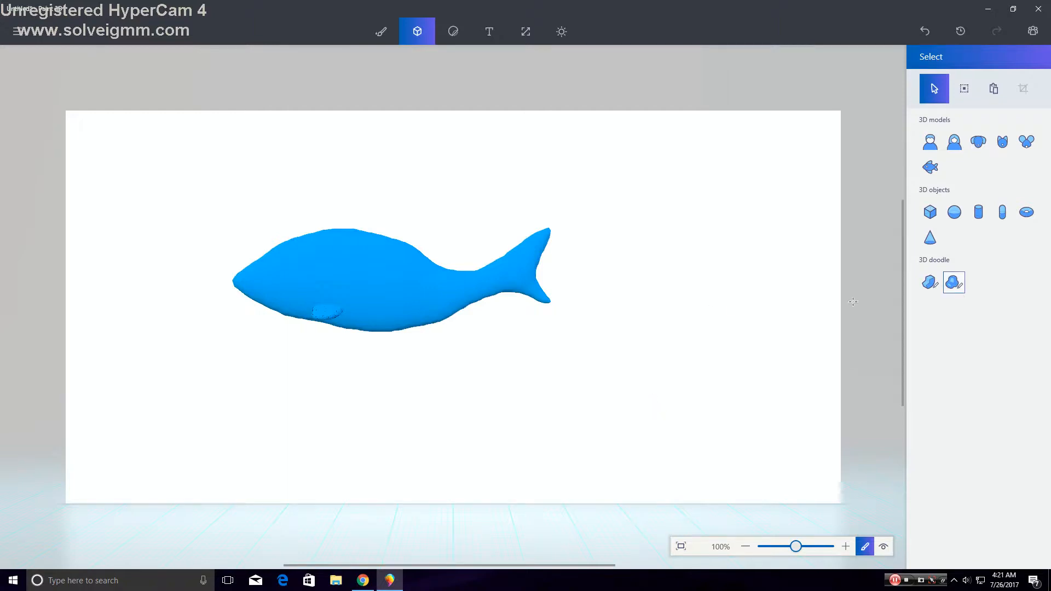
Draw a pointed dorsal fin beside the fish with the Soft edge 3D doodle, and resize and place it on the fish's back
mouse_move(629, 283)
mouse_down()
mouse_move(652, 258)
mouse_move(711, 230)
mouse_move(704, 274)
mouse_move(633, 284)
mouse_up()
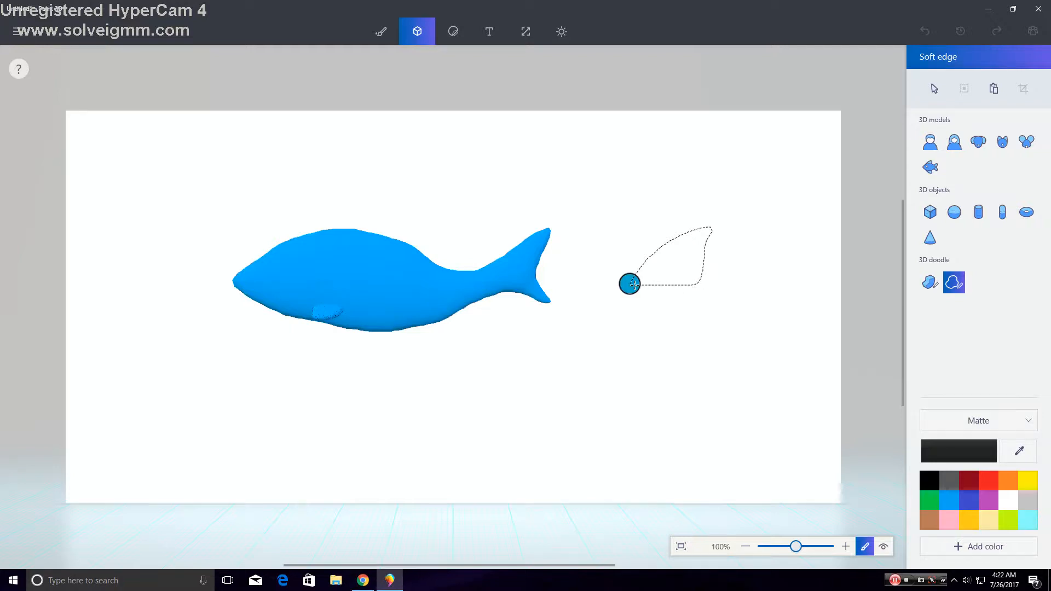
click(655, 311)
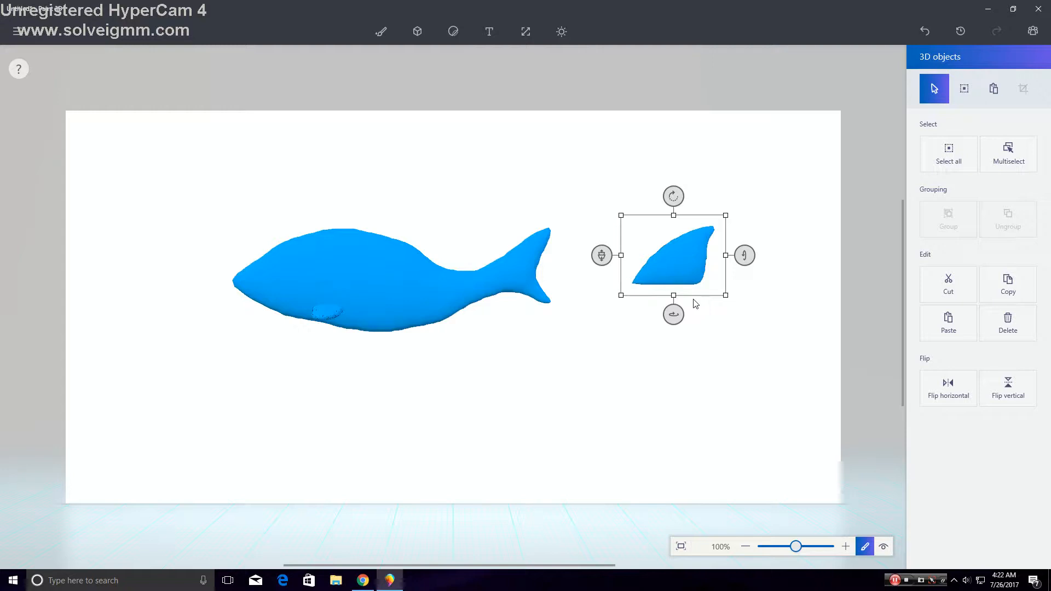
drag(673, 295, 674, 327)
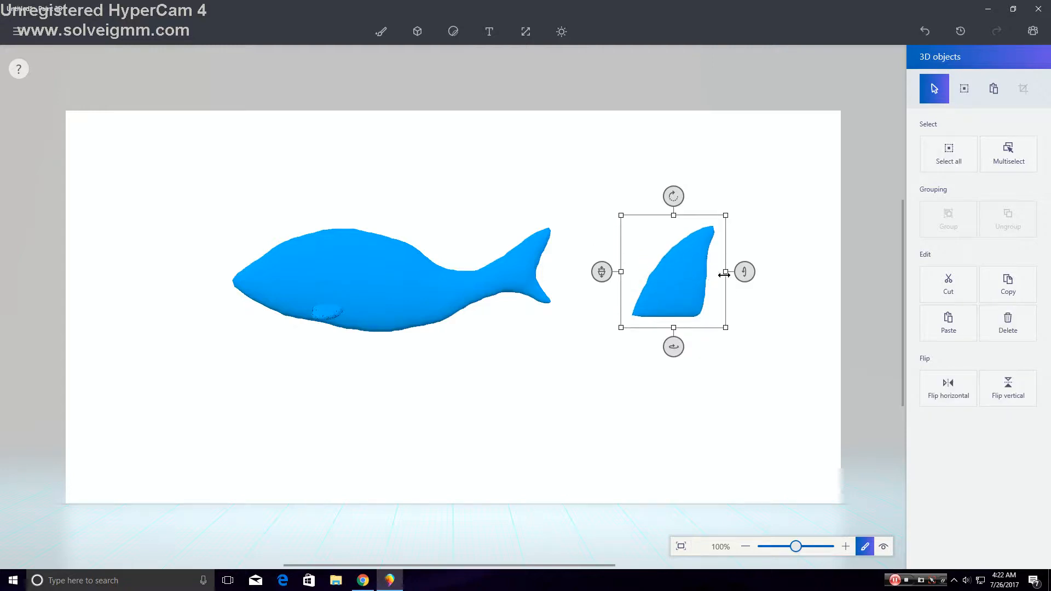
drag(726, 271, 674, 267)
drag(623, 233, 301, 231)
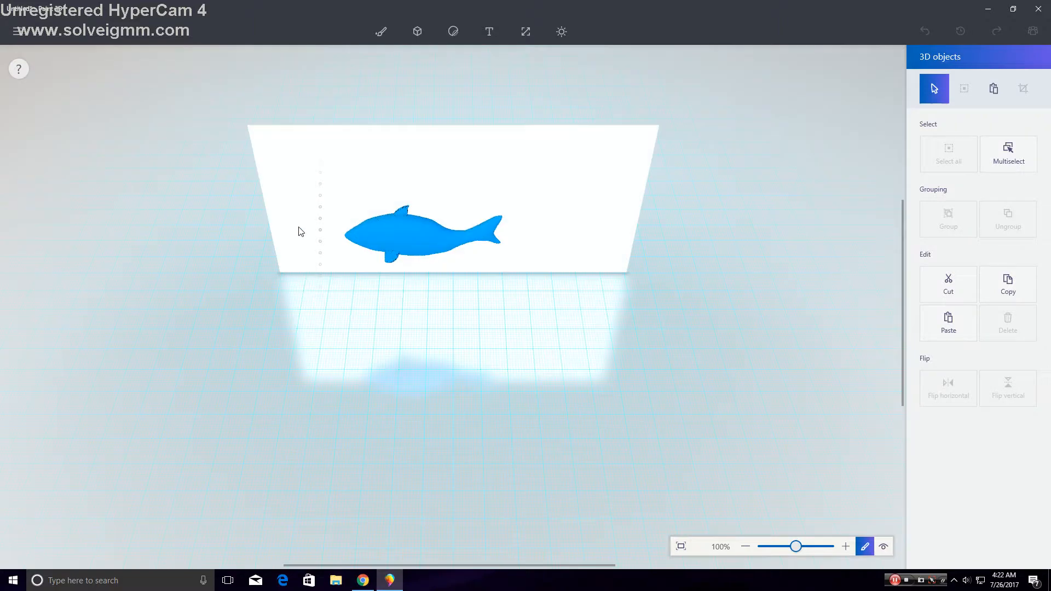
Check in the 3D view how the dorsal fin lines up with the fish's body, and return to the editing view
click(883, 546)
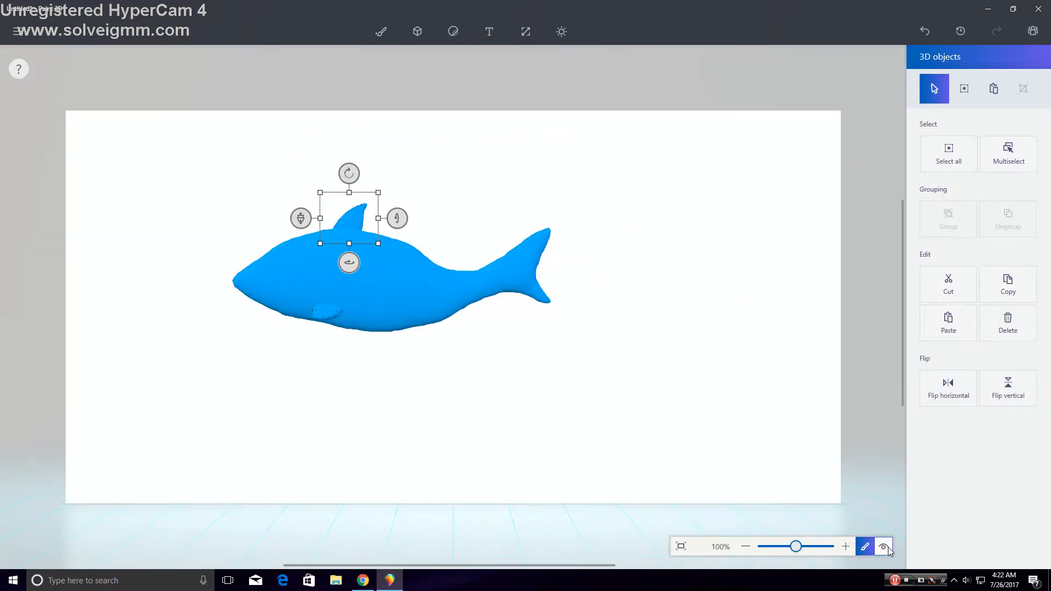
click(443, 376)
drag(494, 380, 601, 380)
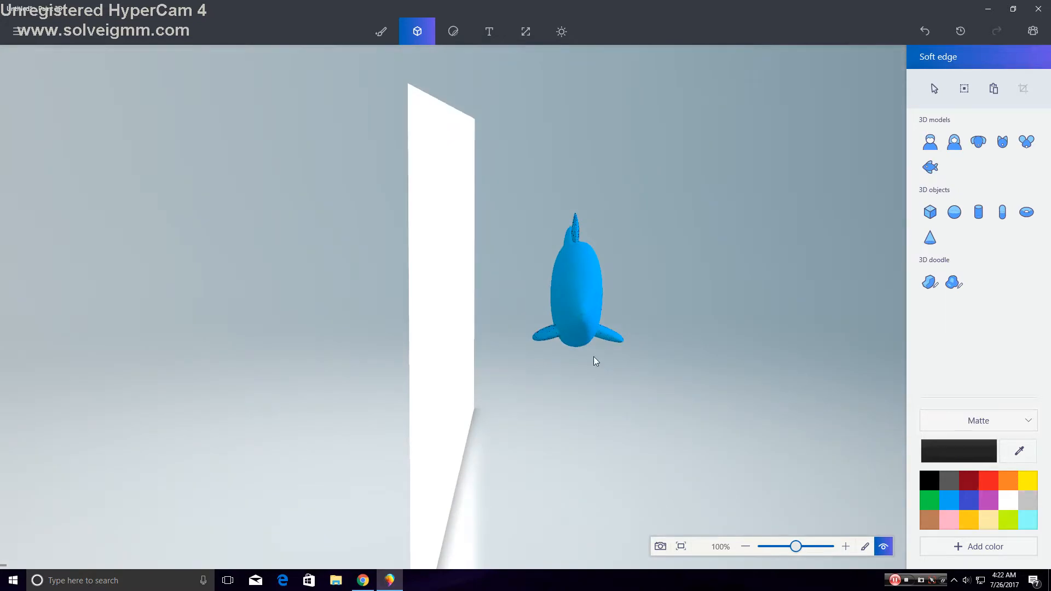
click(481, 306)
Adjust the dorsal fin's depth to centre it on the fish's back, and check it from different angles in 3D
click(352, 219)
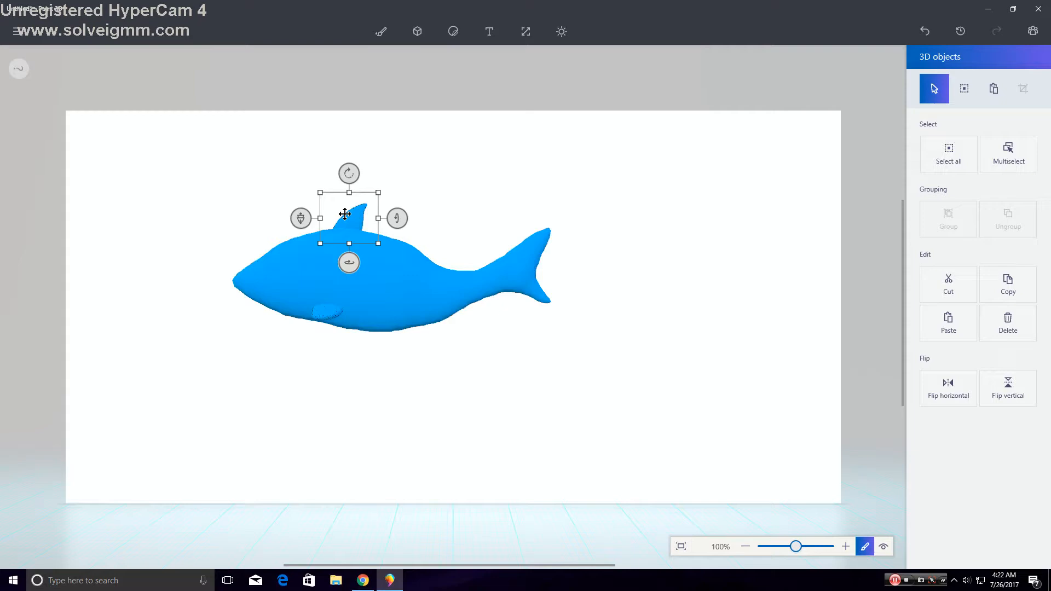
drag(300, 215, 299, 217)
click(883, 546)
click(417, 382)
mouse_move(417, 381)
mouse_down()
mouse_move(487, 404)
mouse_move(450, 387)
mouse_move(419, 394)
mouse_move(277, 375)
mouse_move(295, 401)
mouse_move(422, 428)
mouse_move(412, 483)
mouse_move(403, 485)
mouse_move(399, 446)
mouse_move(409, 265)
mouse_move(291, 378)
mouse_move(251, 476)
mouse_move(244, 543)
mouse_move(368, 455)
mouse_move(420, 387)
mouse_up()
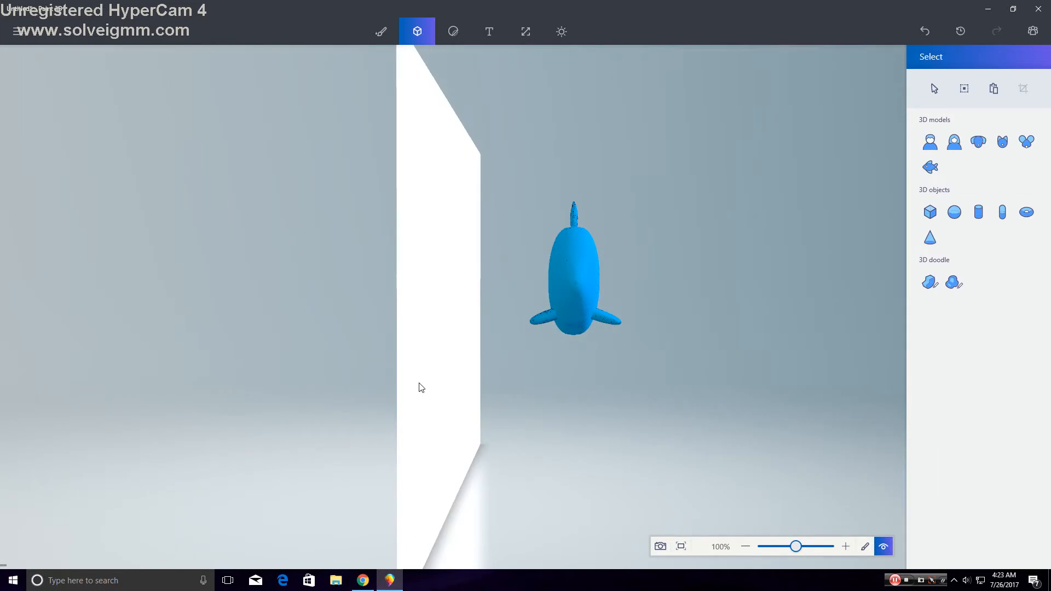
drag(621, 382, 467, 383)
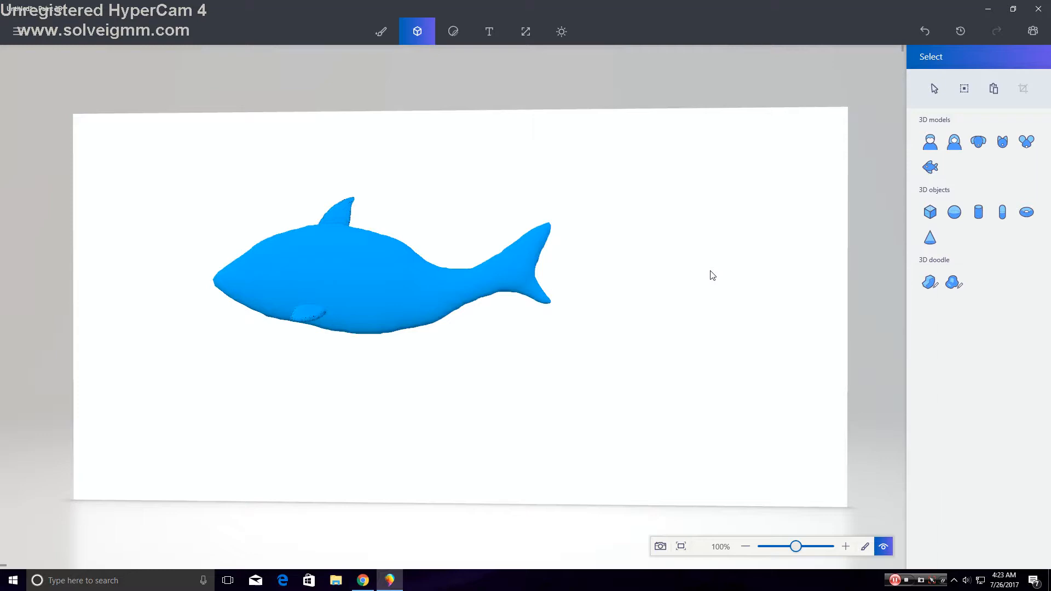
click(863, 546)
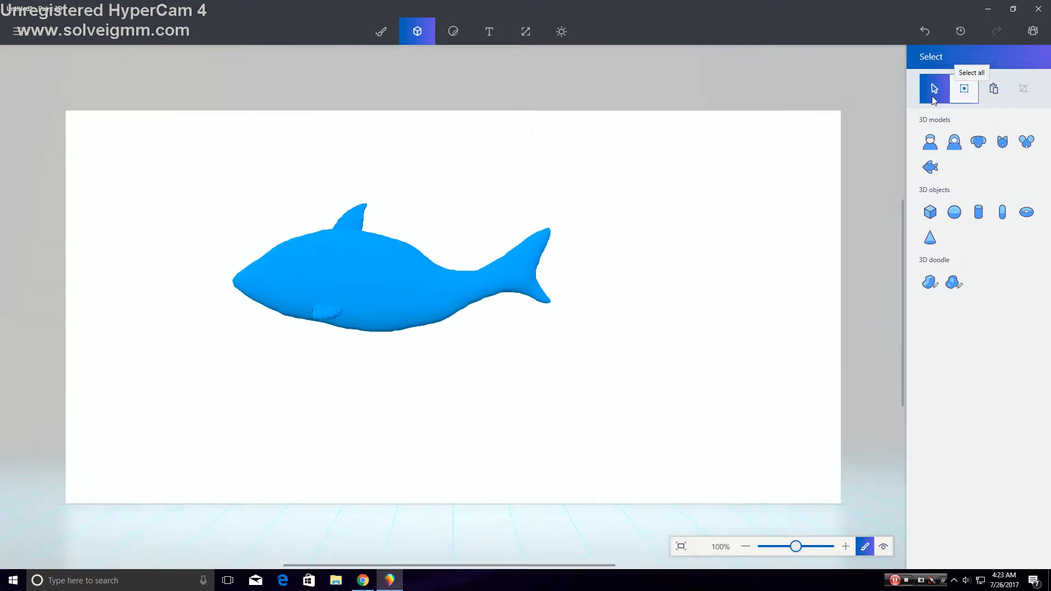
Fill the white canvas background with indigo blue using the Fill tool
click(384, 31)
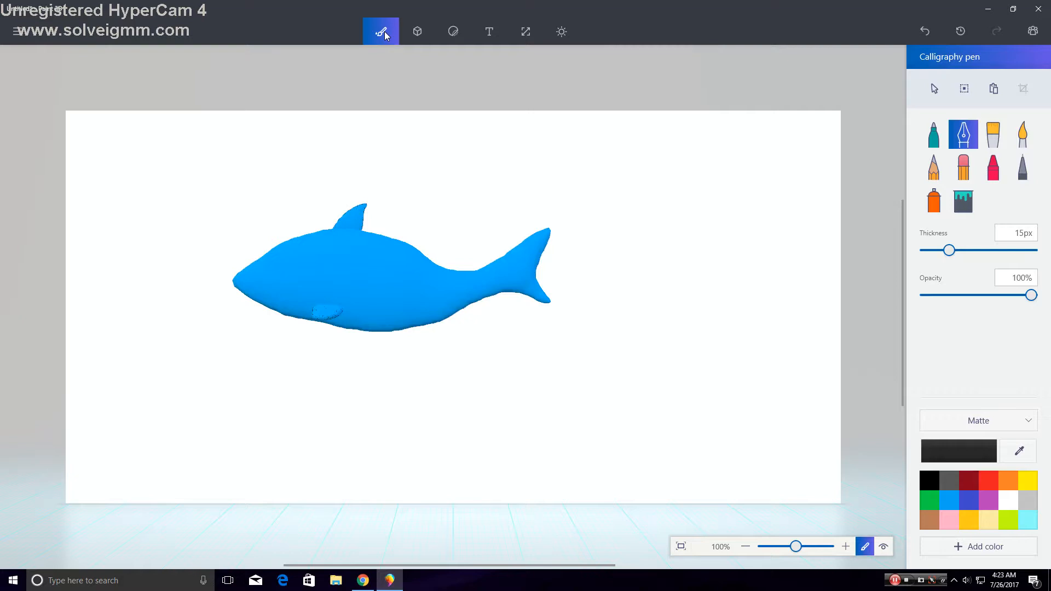
click(963, 200)
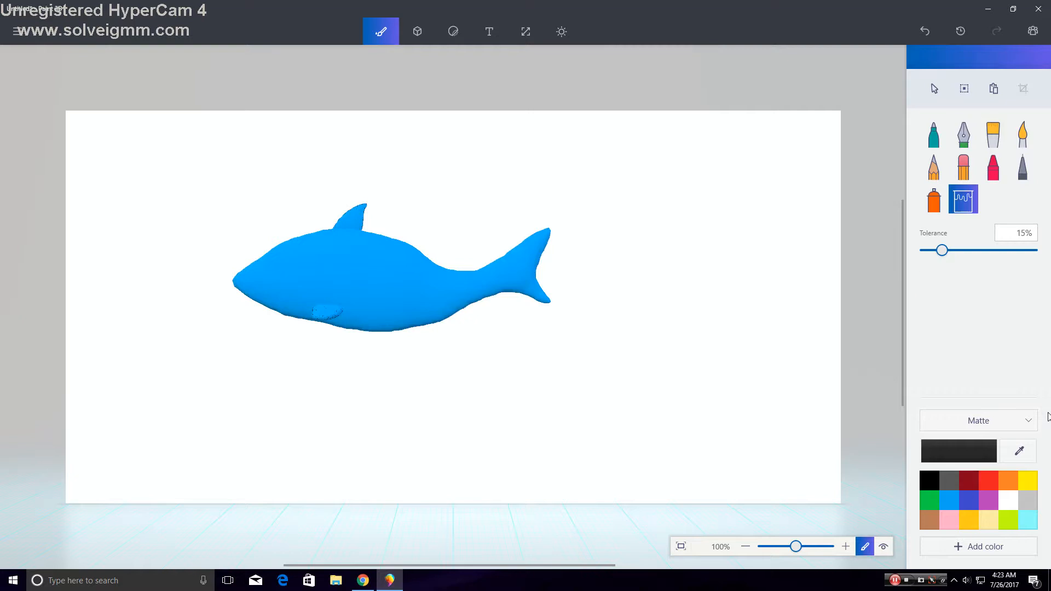
click(970, 505)
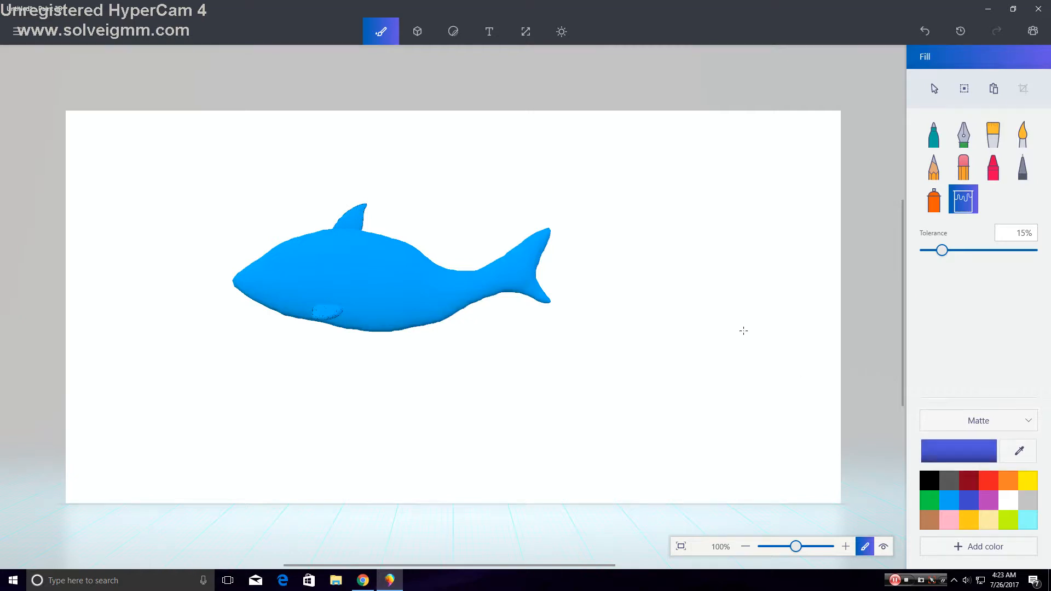
click(728, 322)
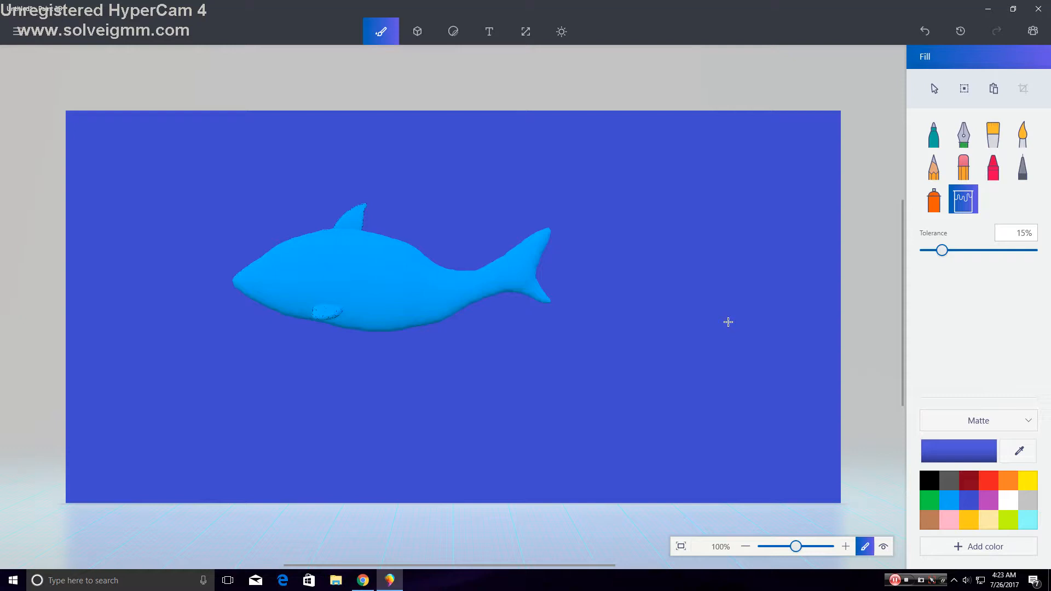
Fill the side fin, the body and the dorsal fin of the fish with yellow
click(1027, 480)
click(326, 312)
click(346, 251)
click(351, 214)
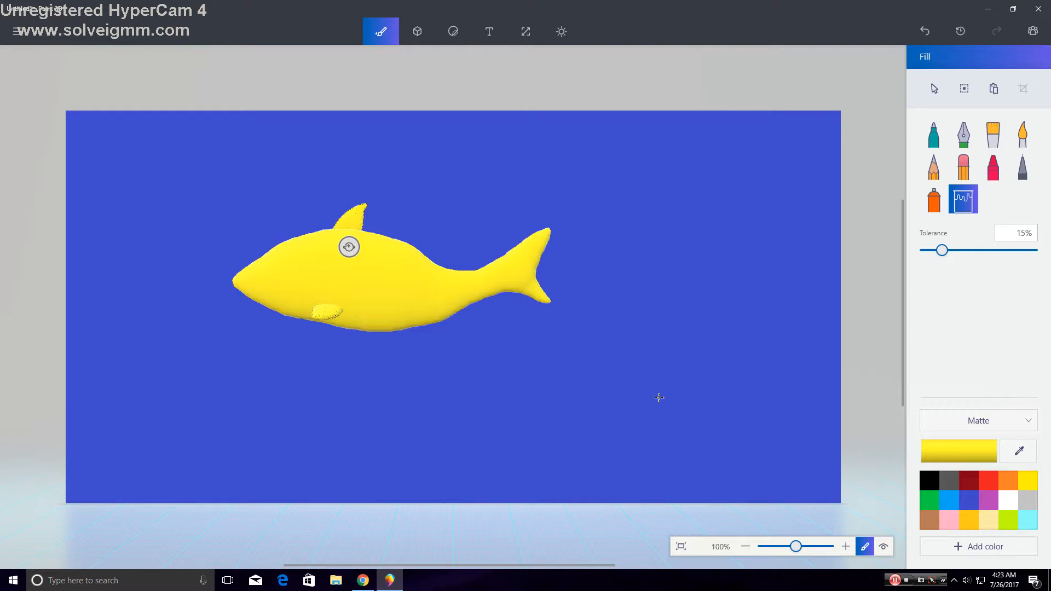
Set up the Oil brush with a dark green colour (hex 055f1e) and a thickness of 25px
click(1001, 139)
click(1009, 480)
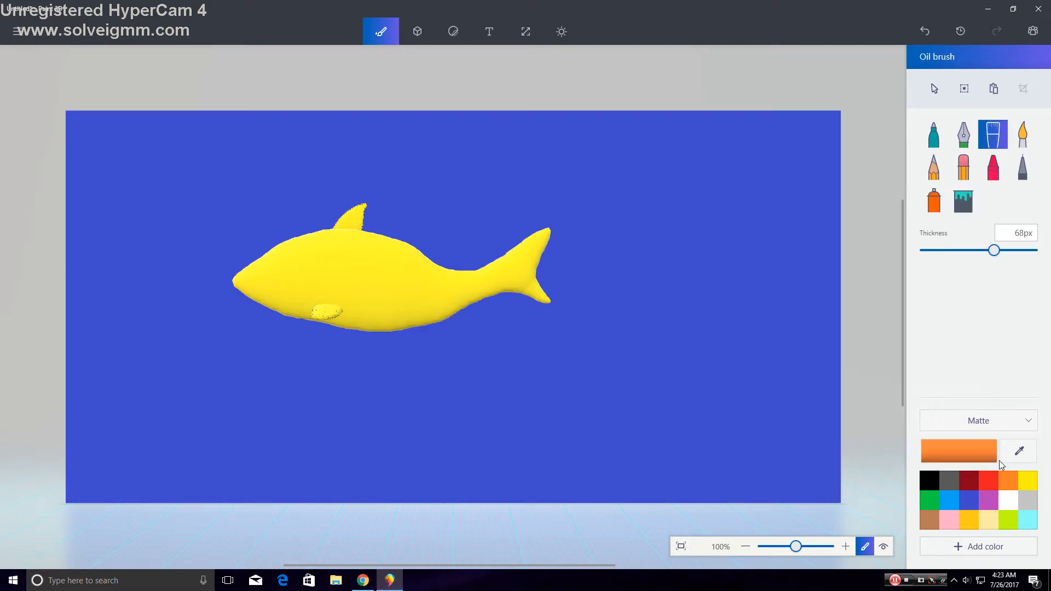
click(931, 500)
click(958, 450)
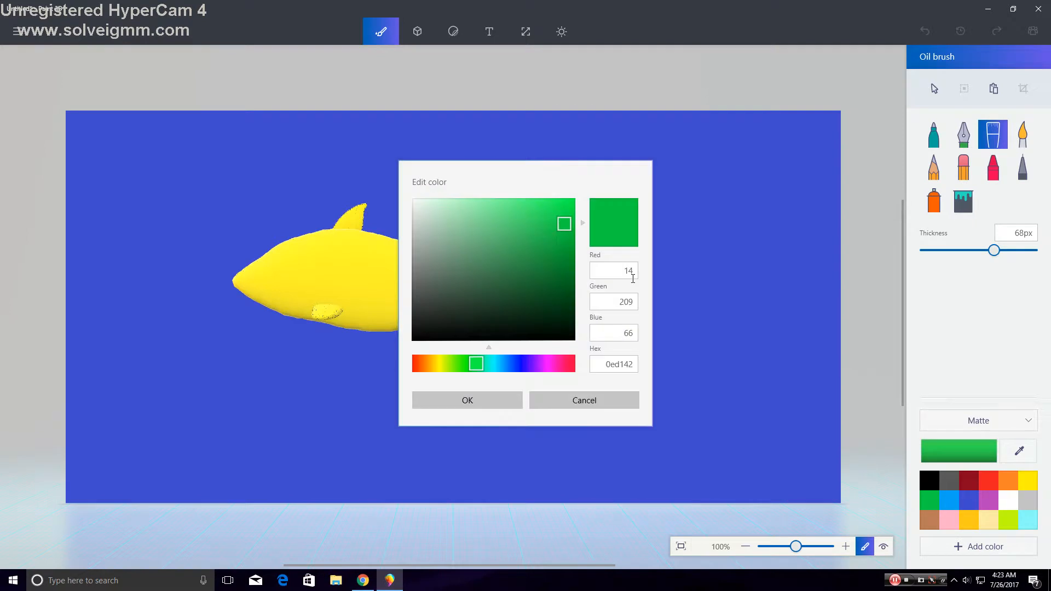
drag(546, 263, 565, 295)
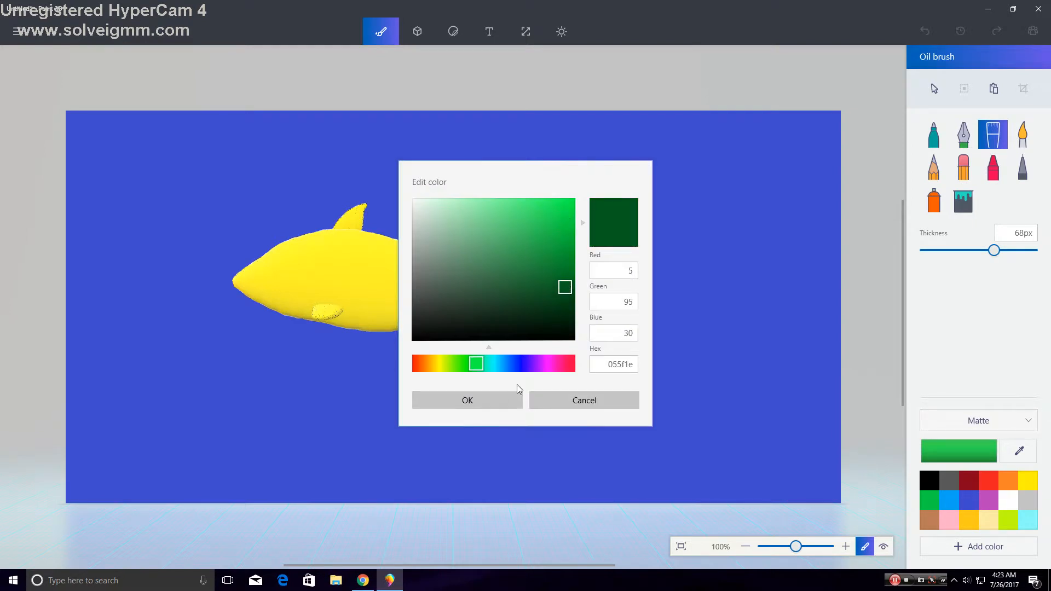
click(497, 402)
drag(998, 257, 942, 255)
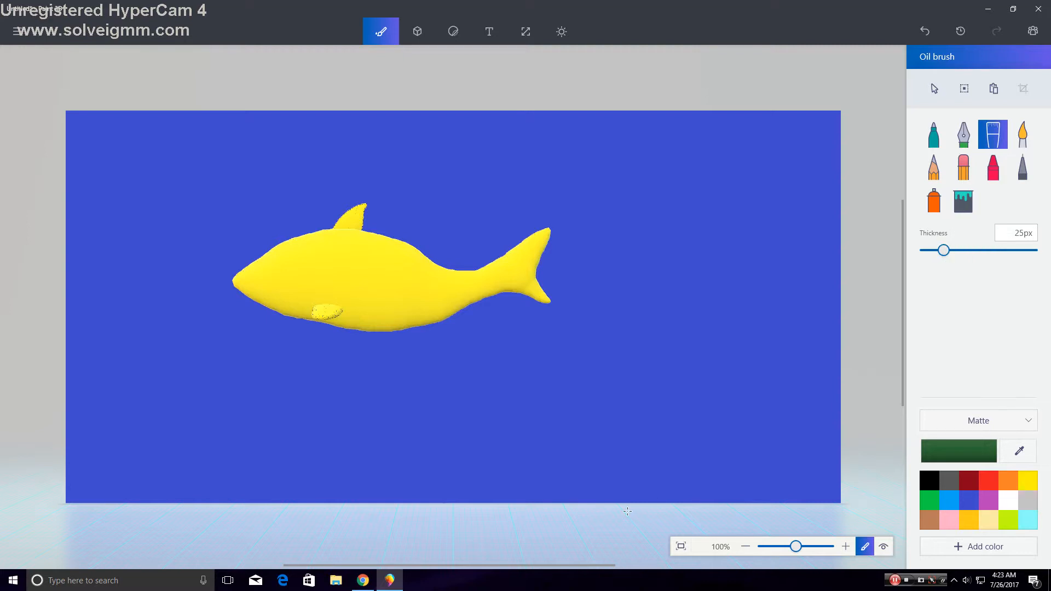
Paint a tall seaweed plant with branches on both sides of its stem, rising from the canvas's lower edge behind the fish's tail
mouse_move(661, 499)
mouse_down()
mouse_move(664, 389)
mouse_move(677, 423)
mouse_up()
drag(665, 386, 717, 304)
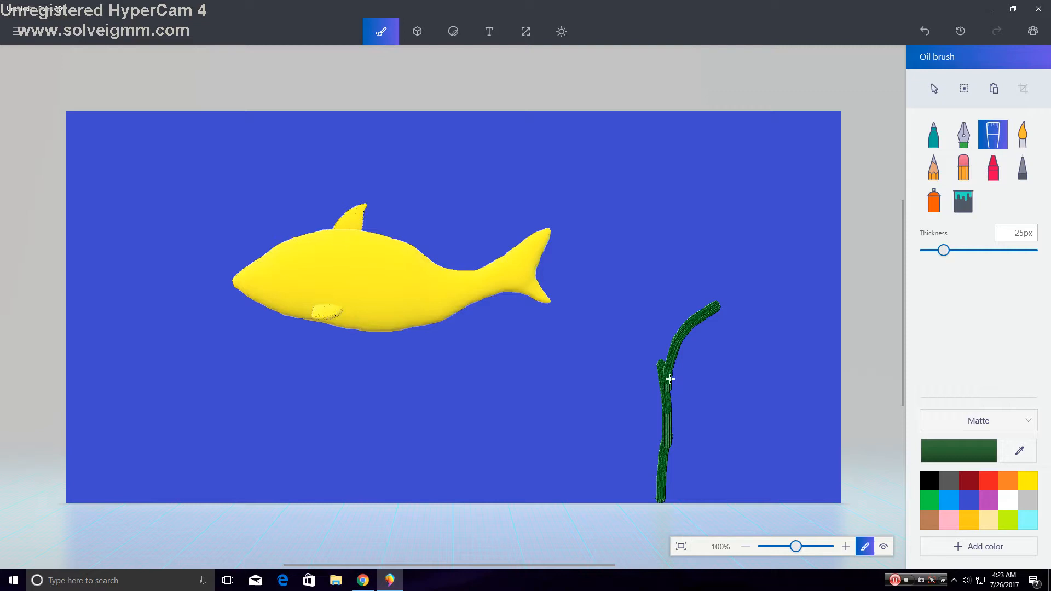
mouse_move(623, 253)
mouse_down()
mouse_move(681, 328)
mouse_move(595, 314)
mouse_move(652, 307)
mouse_up()
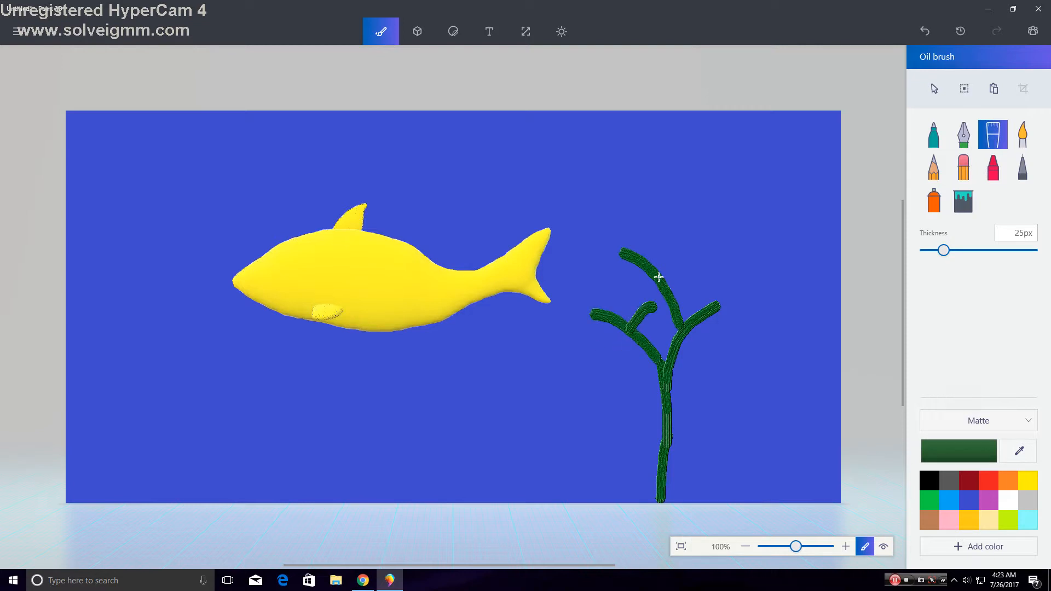
drag(709, 253, 657, 277)
drag(679, 351, 739, 338)
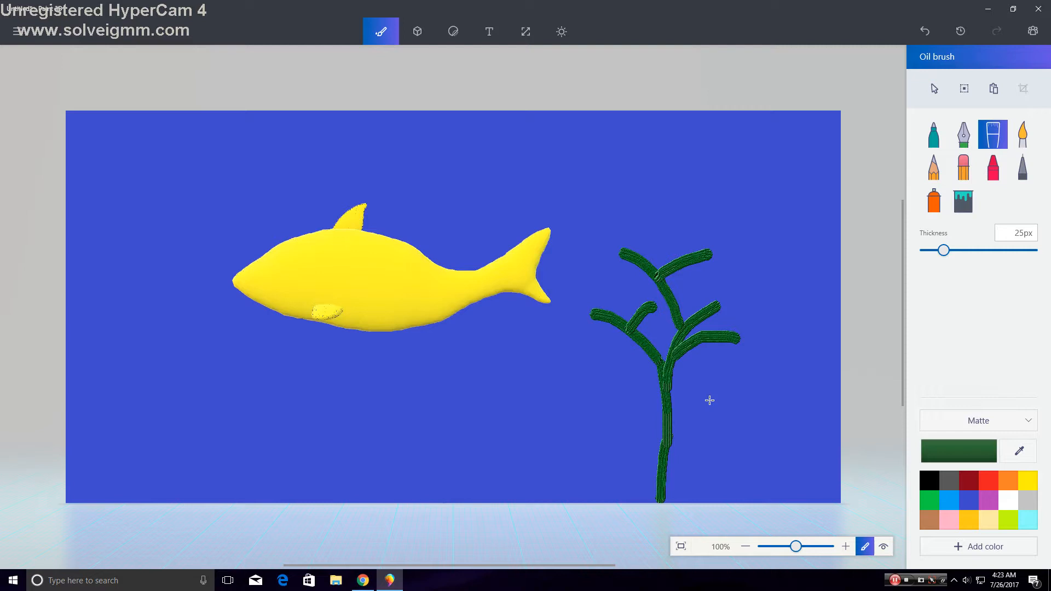
drag(620, 383, 668, 439)
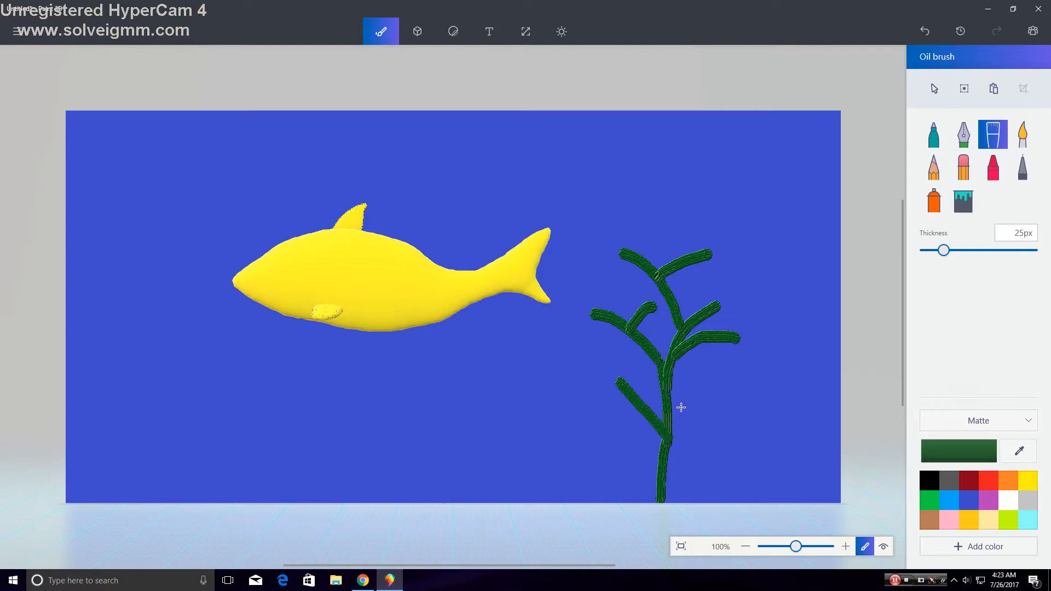
drag(723, 382, 669, 407)
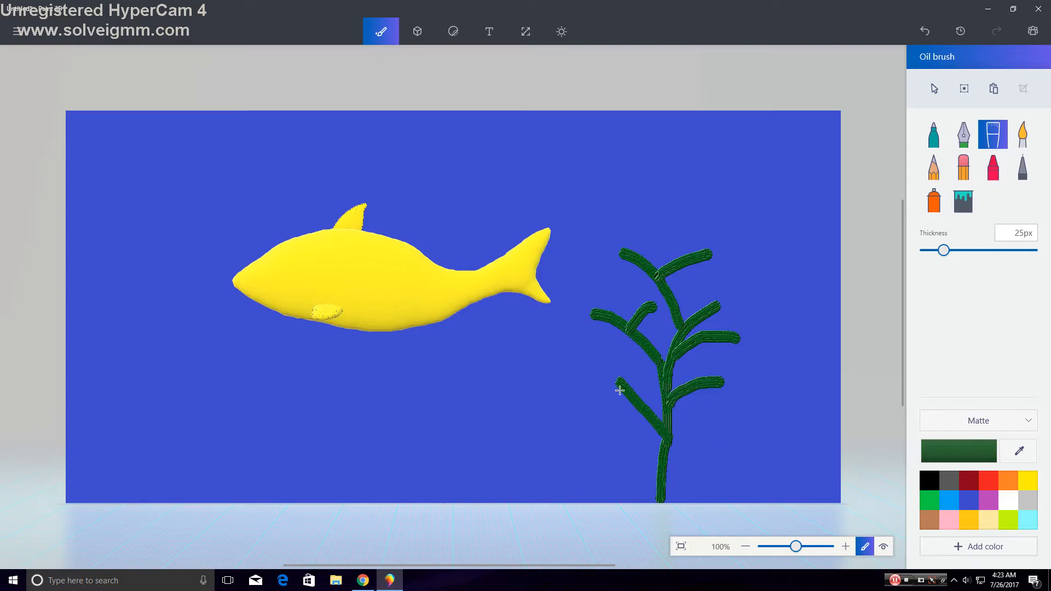
mouse_move(574, 398)
mouse_down()
mouse_move(625, 387)
mouse_move(624, 353)
mouse_up()
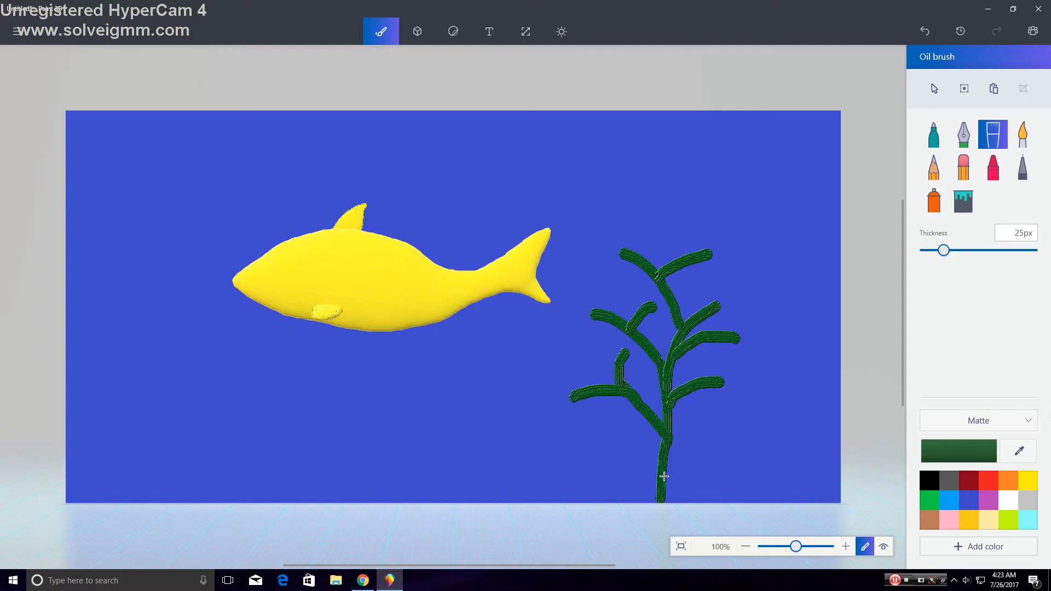
drag(668, 474, 720, 431)
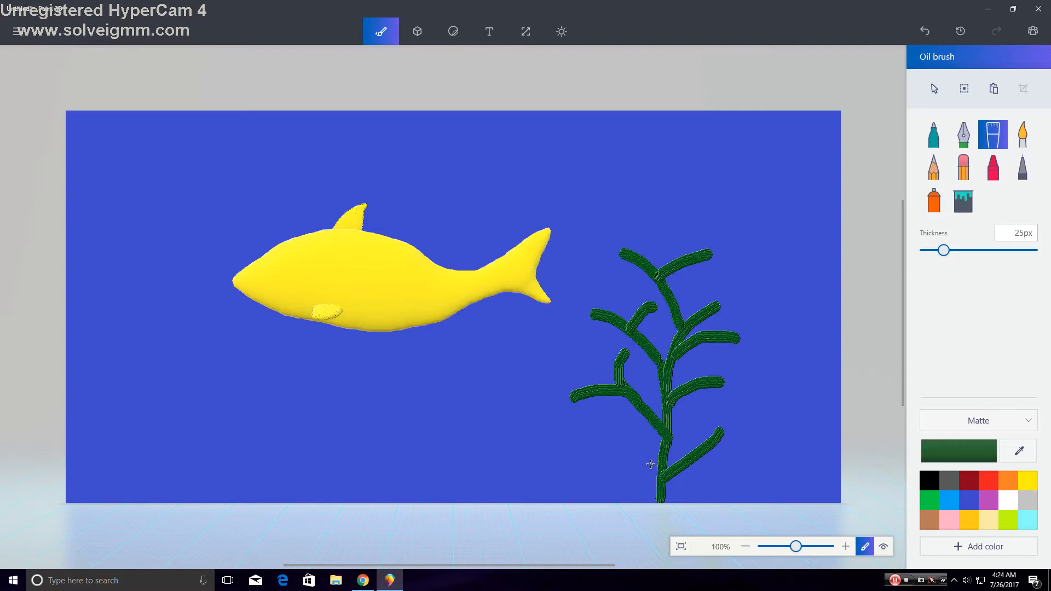
Darken the orange brush colour to brown and paint eight vertical stripes along the upper half of the fish's body
click(1007, 480)
click(949, 451)
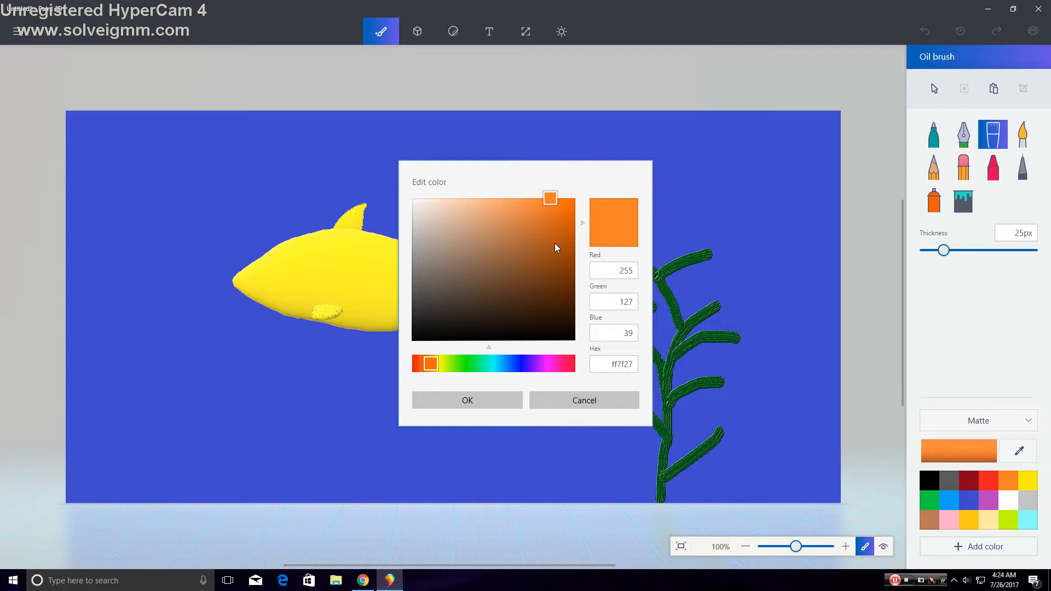
drag(552, 208, 538, 242)
click(504, 399)
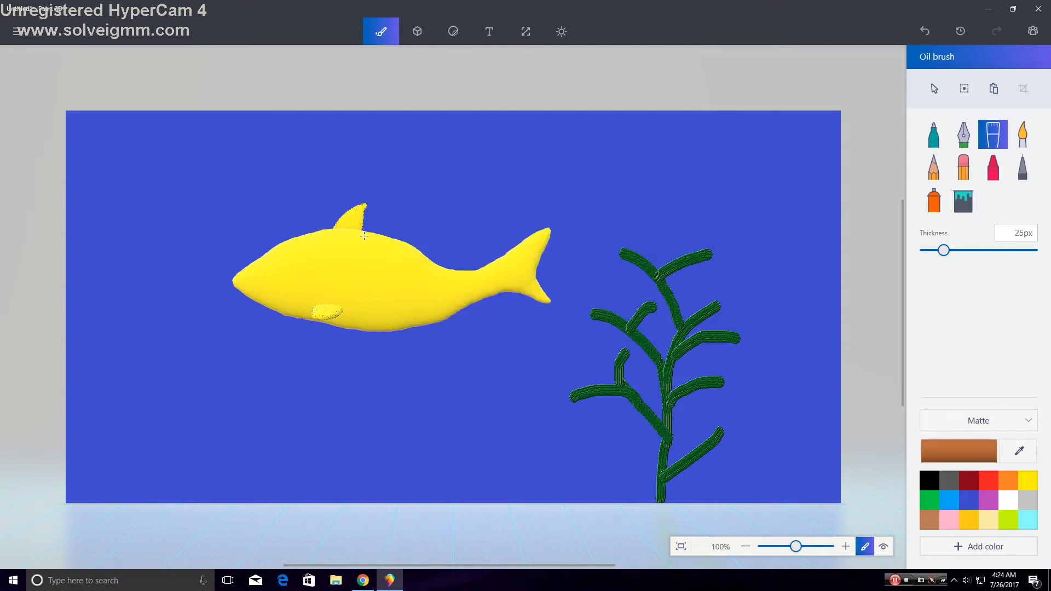
drag(406, 243, 396, 284)
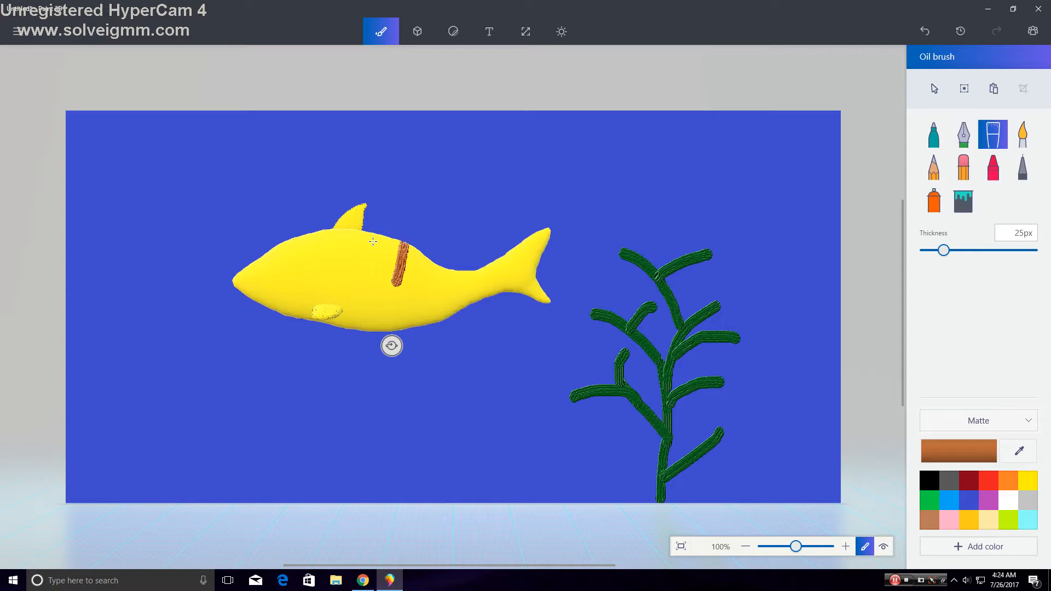
drag(377, 235, 368, 282)
drag(345, 230, 338, 278)
mouse_move(315, 241)
mouse_down()
mouse_move(316, 272)
mouse_move(296, 274)
mouse_up()
mouse_move(433, 265)
mouse_down()
mouse_move(428, 290)
mouse_move(484, 283)
mouse_up()
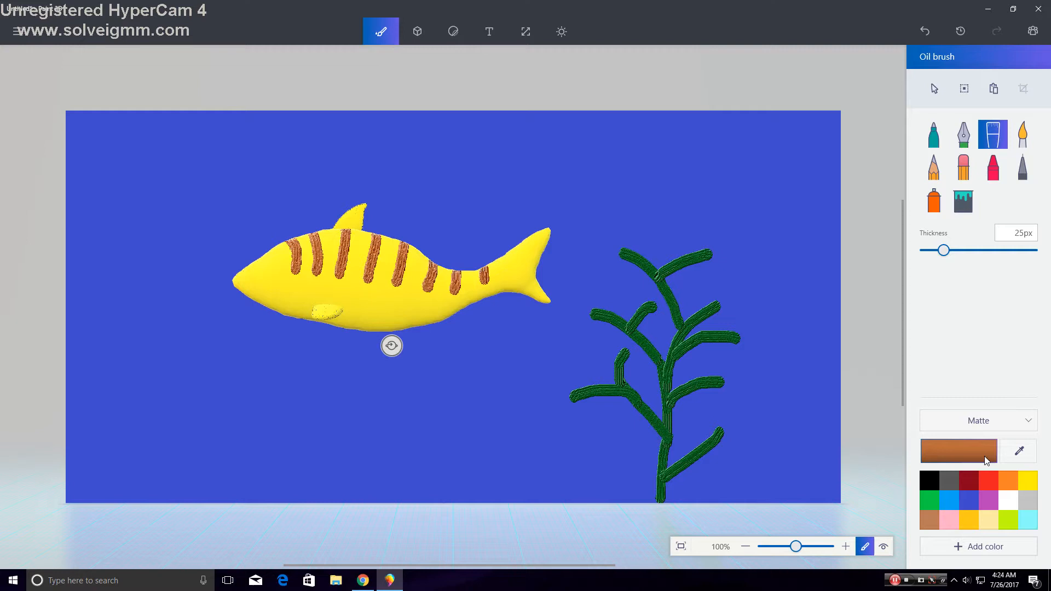
Paint the fish's tail fin bright orange (hex ff6e08), and add an eye, a mouth and three gill marks in black on its head
click(958, 451)
drag(545, 232, 569, 196)
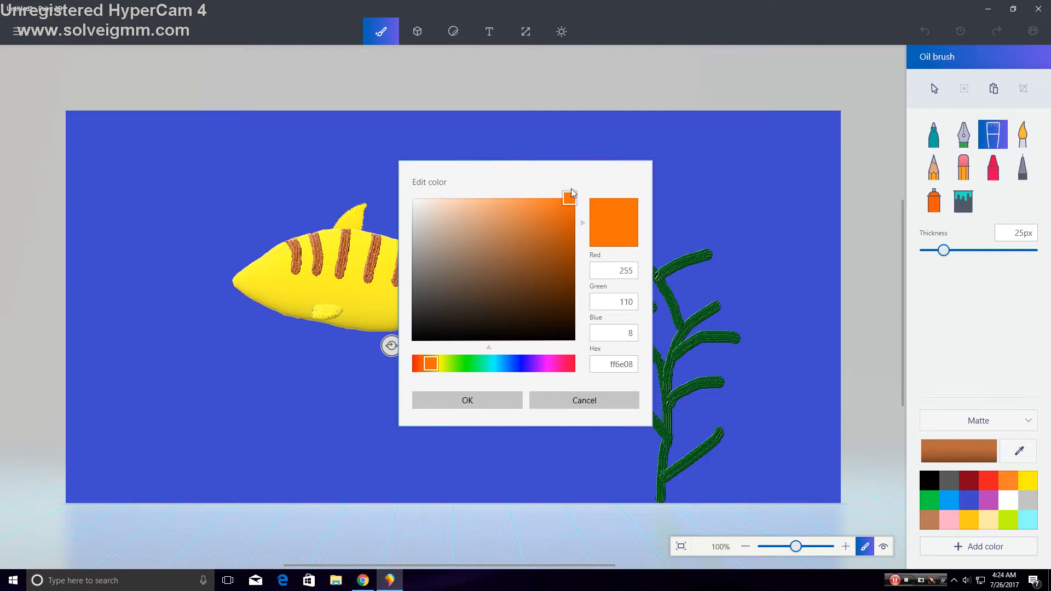
click(494, 400)
mouse_move(518, 289)
mouse_down()
mouse_move(556, 299)
mouse_move(539, 253)
mouse_move(565, 234)
mouse_up()
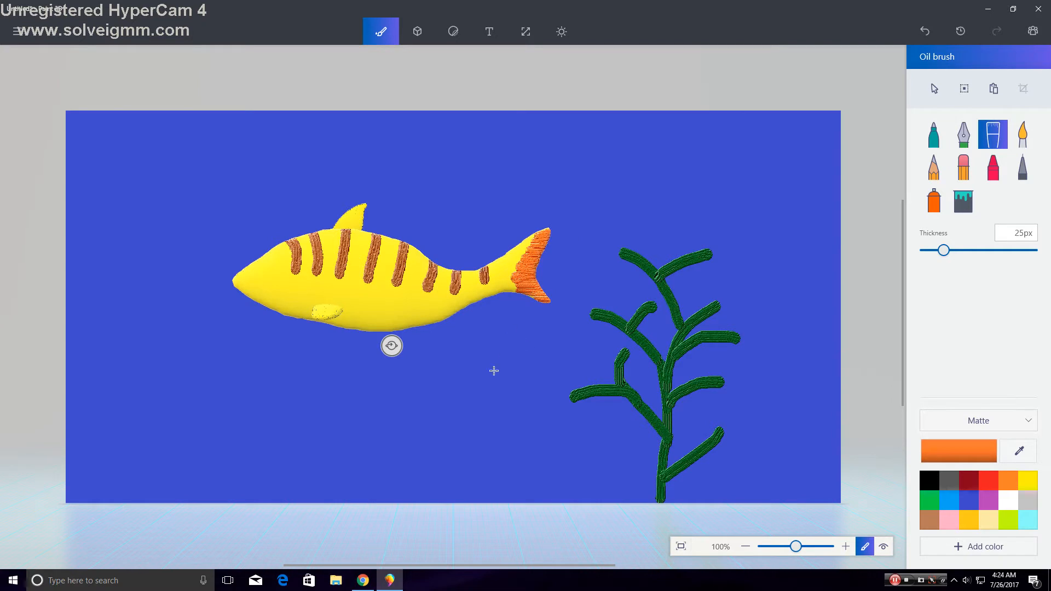
click(930, 485)
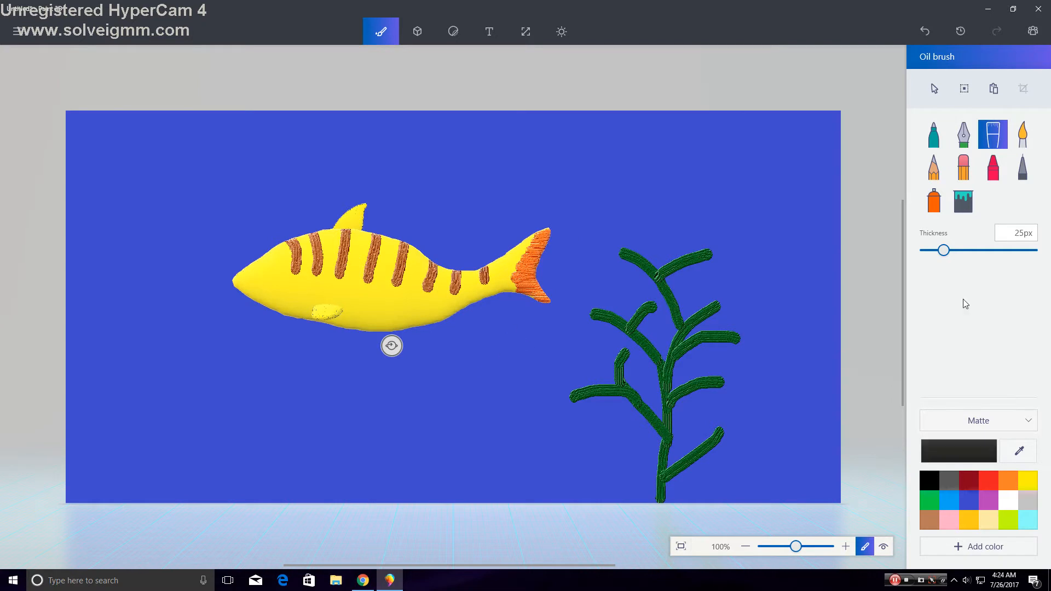
mouse_move(269, 264)
mouse_down()
mouse_move(248, 279)
mouse_move(256, 300)
mouse_move(308, 311)
mouse_move(280, 306)
mouse_up()
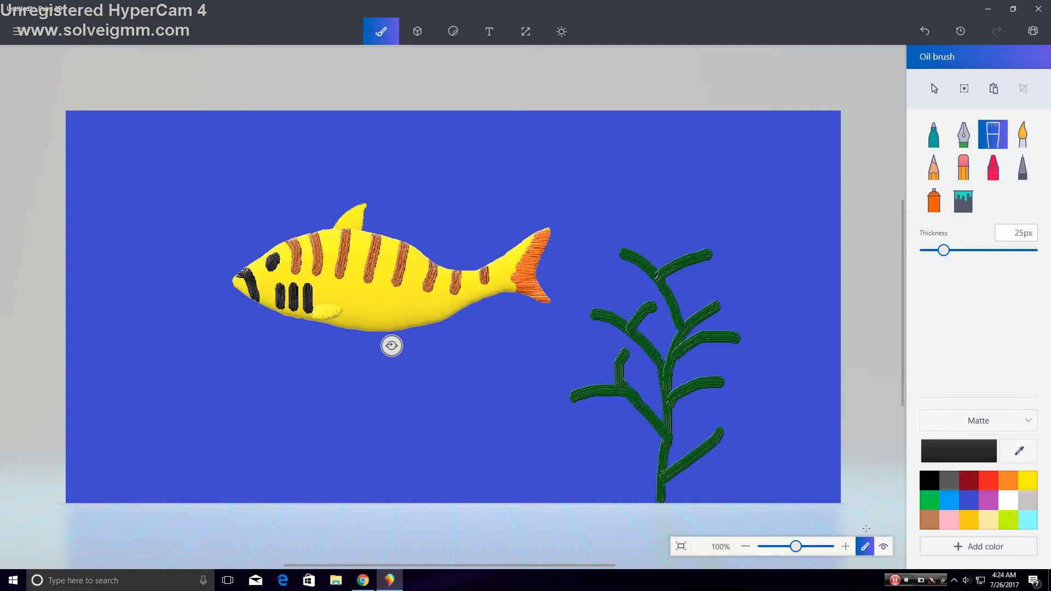
Examine the painted fish and seaweed from different angles in the 3D view, and return to the editing view
click(883, 546)
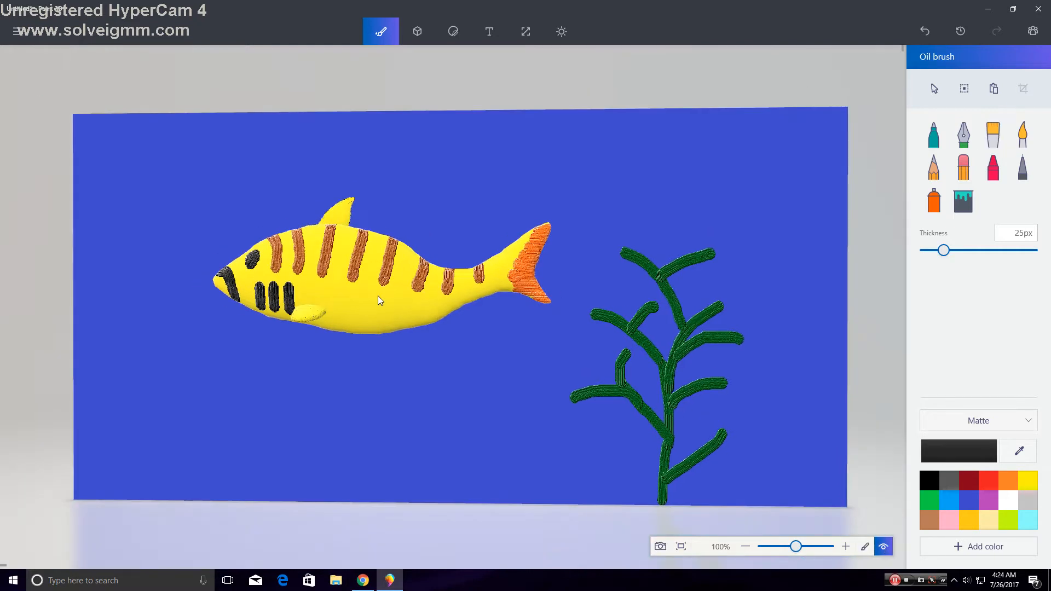
drag(459, 331, 403, 304)
drag(403, 303, 374, 304)
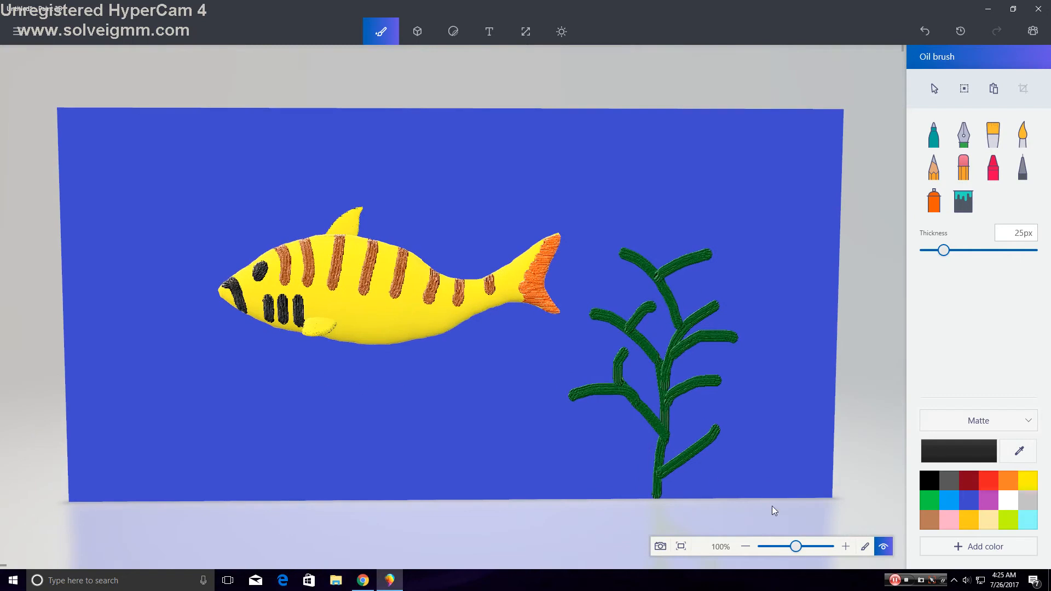
click(864, 547)
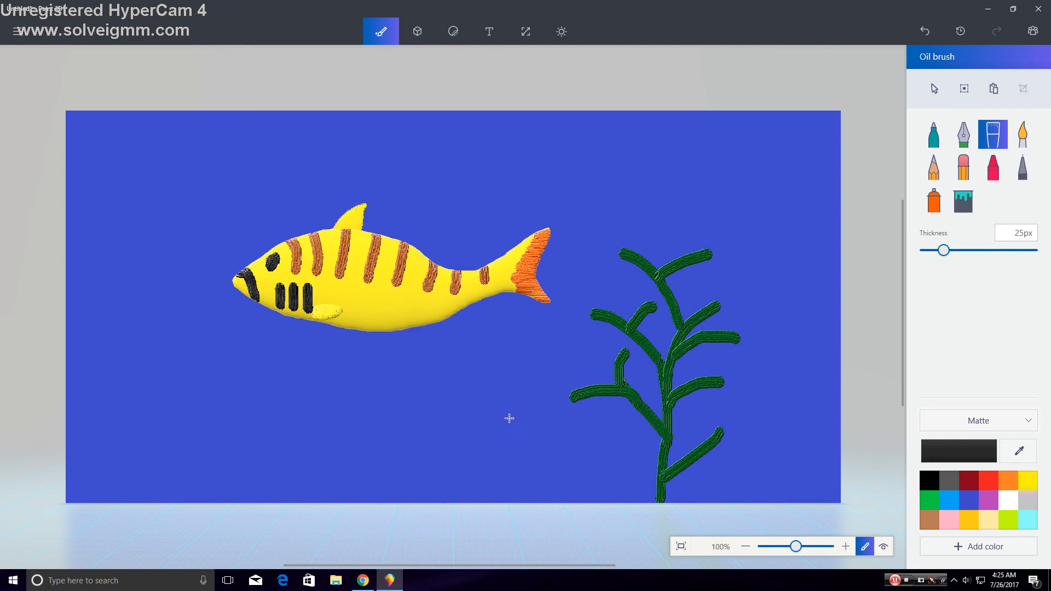
click(883, 546)
mouse_move(439, 382)
mouse_down()
mouse_move(504, 387)
mouse_move(579, 375)
mouse_move(603, 436)
mouse_move(498, 356)
mouse_move(460, 349)
mouse_move(439, 379)
mouse_up()
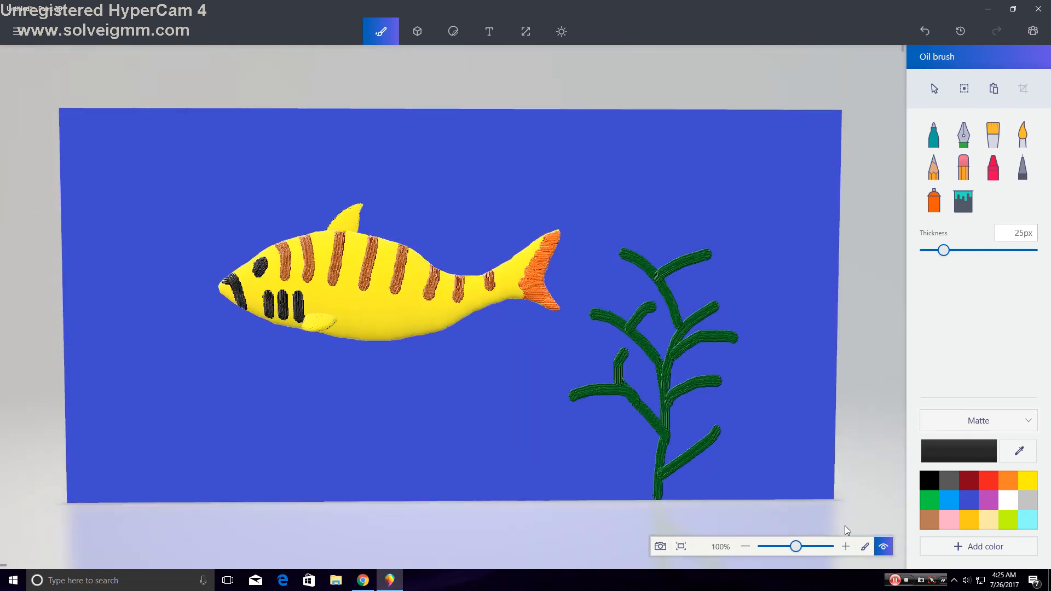
click(863, 546)
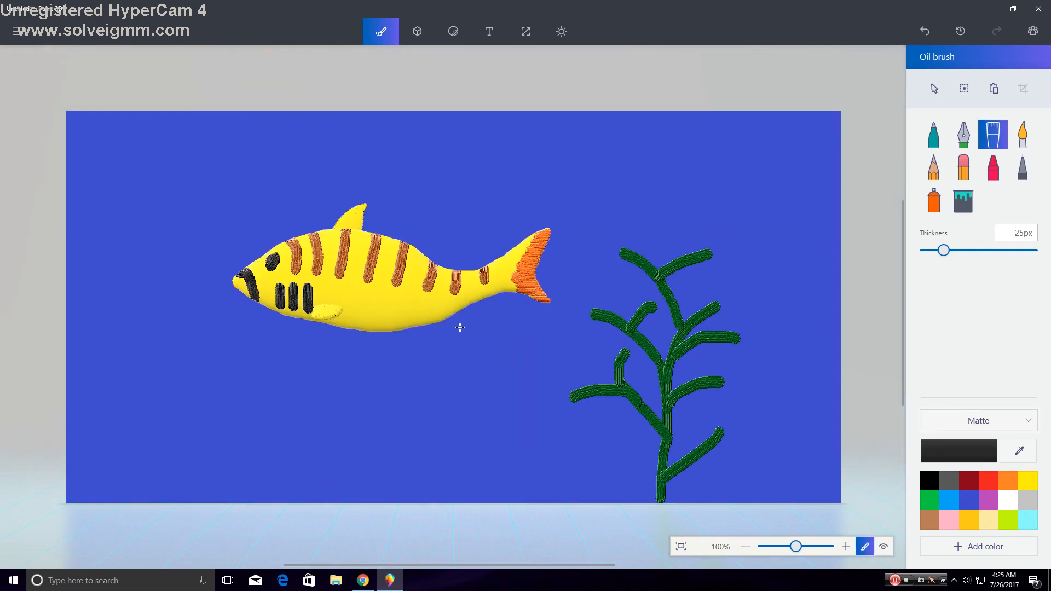